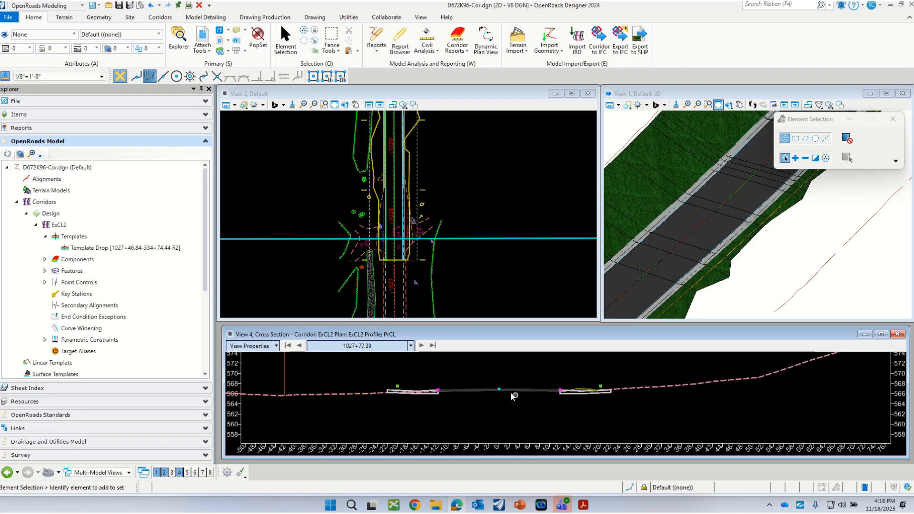
Review the ExCL2 corridor cross sections forward from station 1027+77.39 to the corridor's last station
scroll(507, 392, "up", 1)
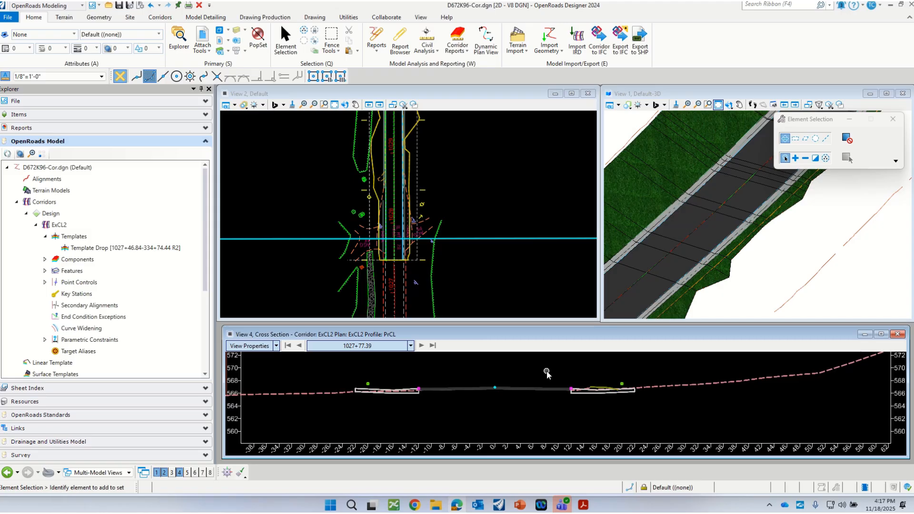
scroll(526, 390, "up", 2)
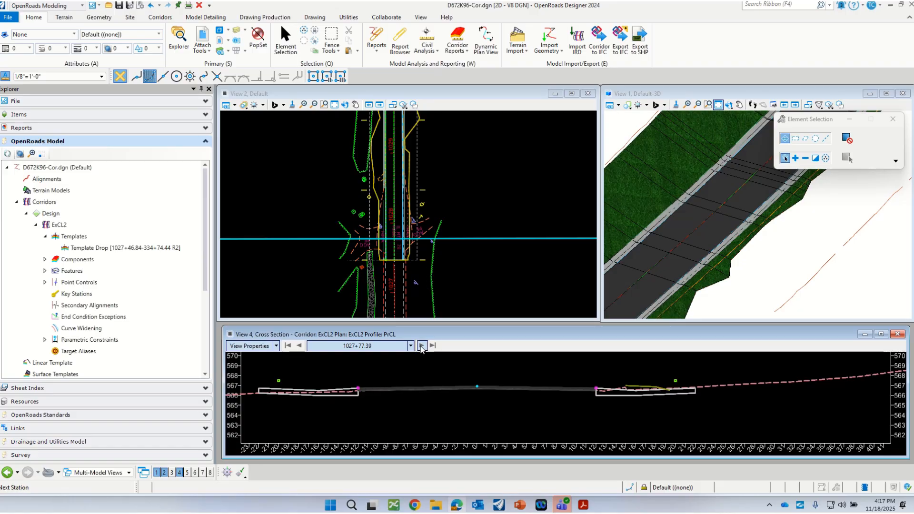
left_click(420, 346)
left_click(420, 346)
left_click(420, 346)
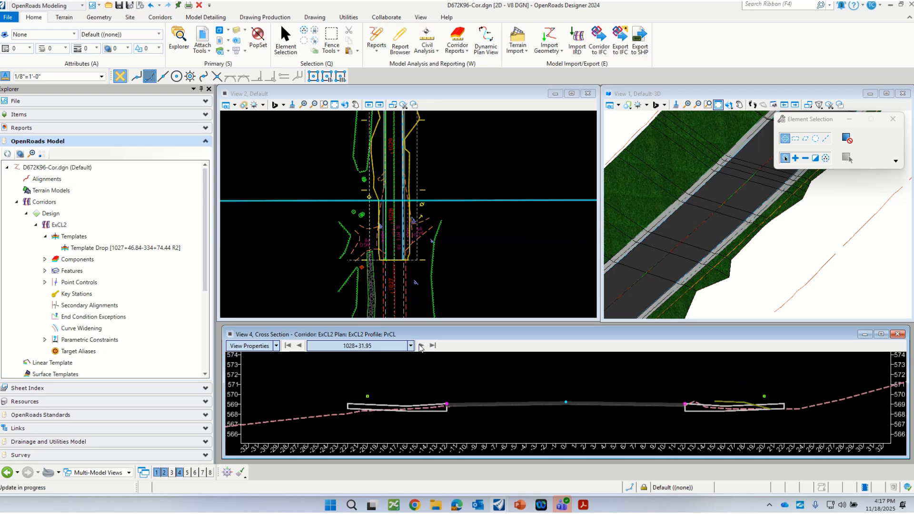
left_click(420, 346)
left_click(420, 346)
left_click(431, 346)
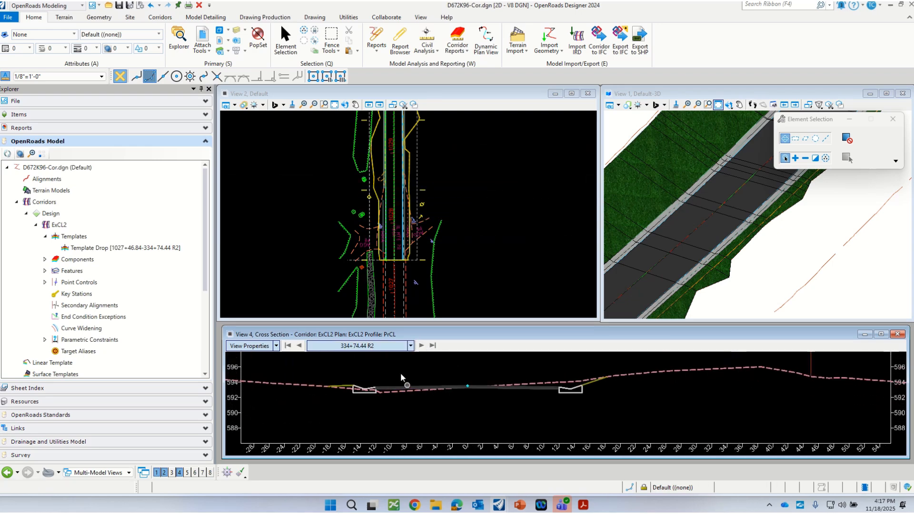
left_click(422, 347)
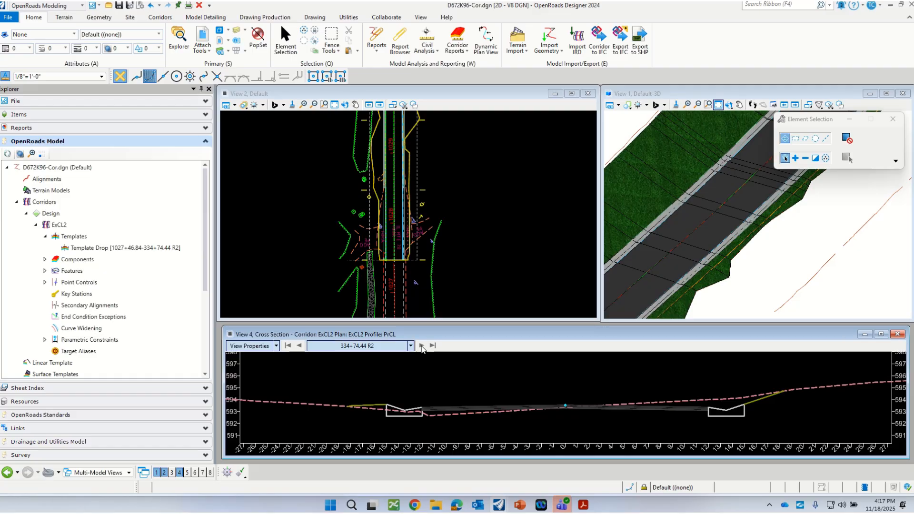
Locate the cross section at a picked point just north of station 1029 in plan, and advance to station 329+51.32 R2
right_click(420, 376)
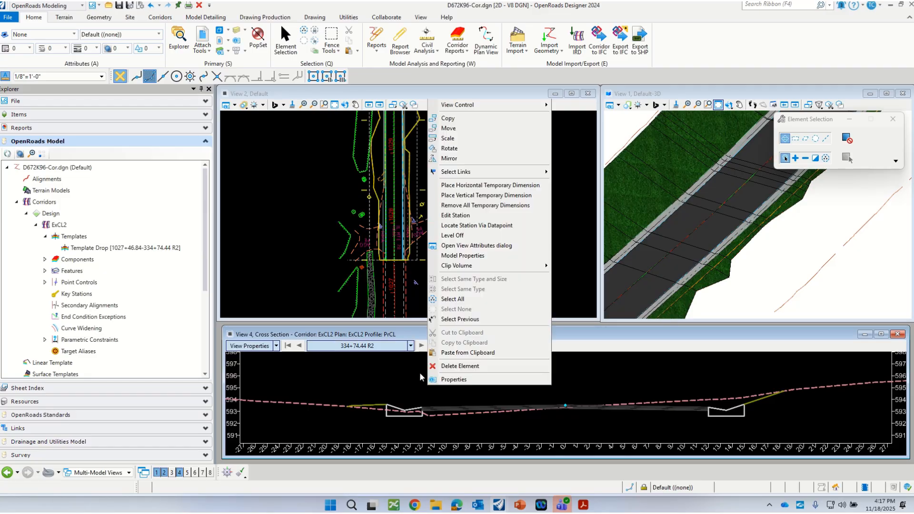
left_click(500, 223)
left_click(426, 147)
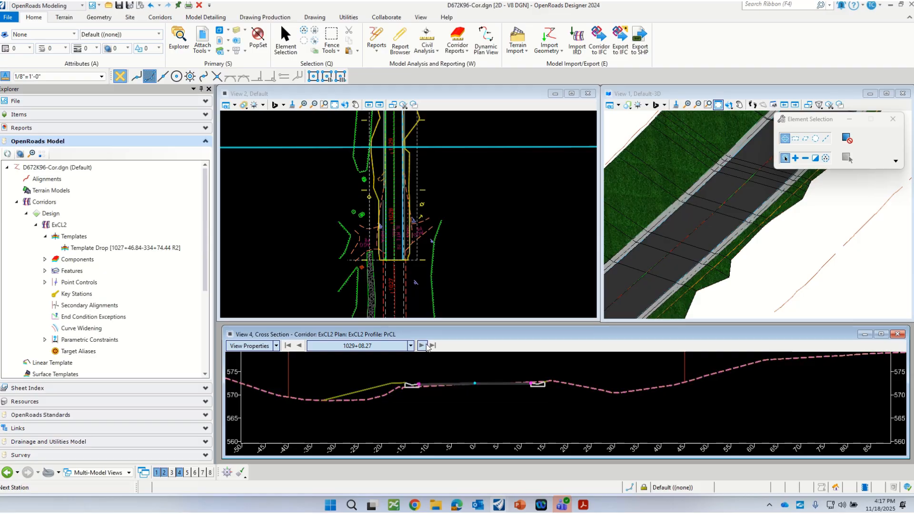
left_click(421, 345)
left_click(421, 345)
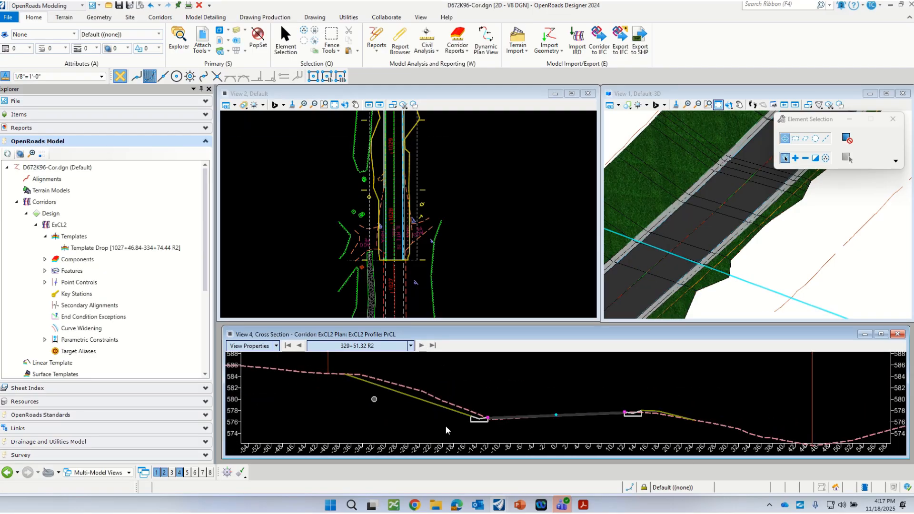
Examine the overlay pavement, both gutters and the existing ground line in the cross section at station 329+51.32 R2
scroll(684, 423, "up", 1)
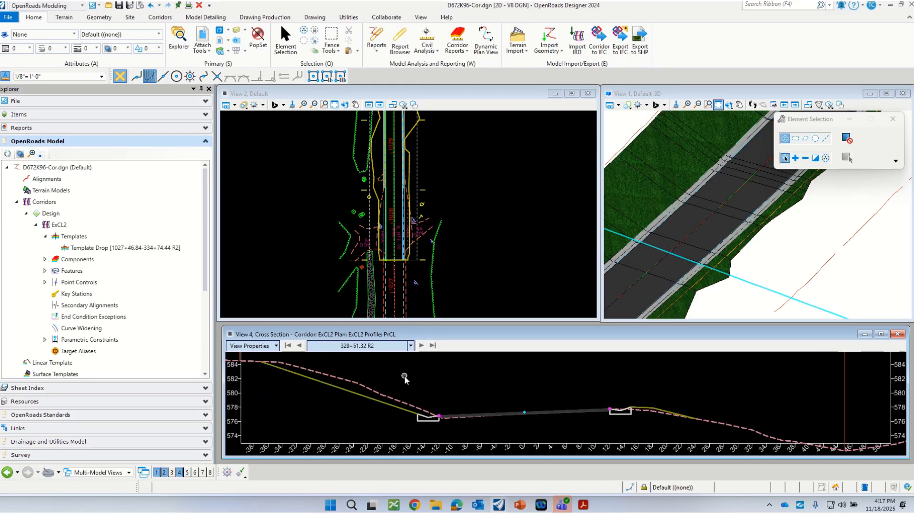
scroll(404, 375, "down", 1)
scroll(483, 418, "up", 1)
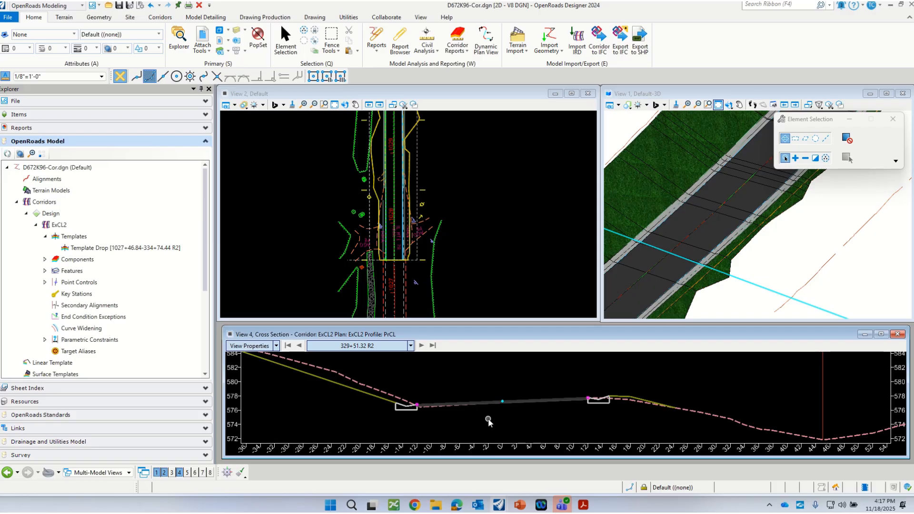
scroll(438, 410, "down", 1)
scroll(453, 413, "up", 1)
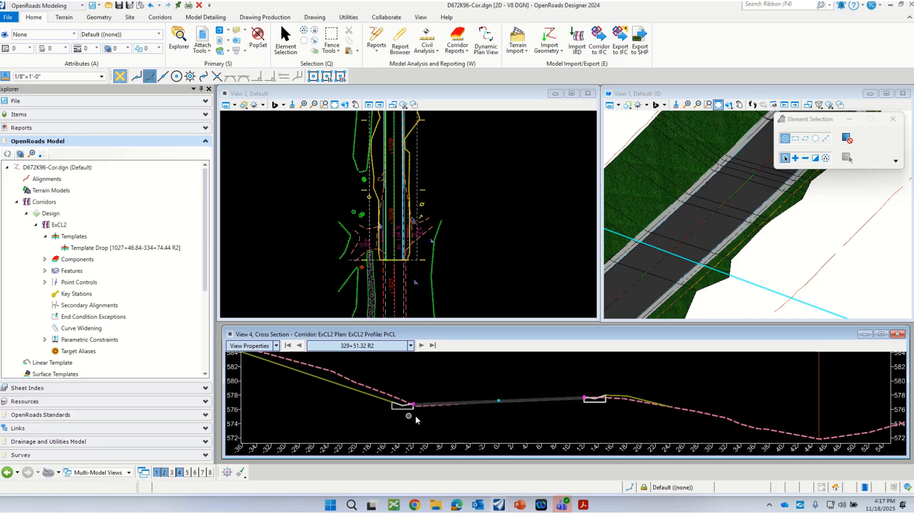
mouse_move(402, 411)
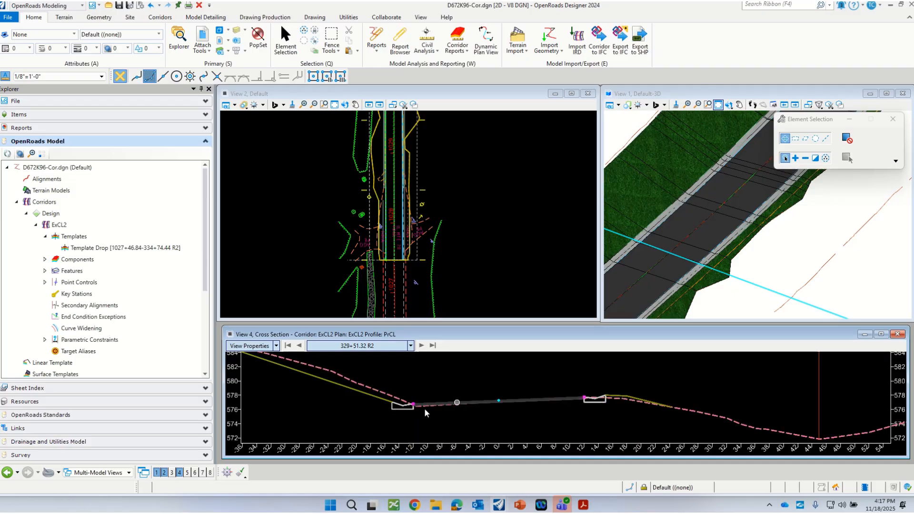
scroll(499, 405, "up", 4)
scroll(514, 402, "up", 2)
scroll(496, 372, "down", 3)
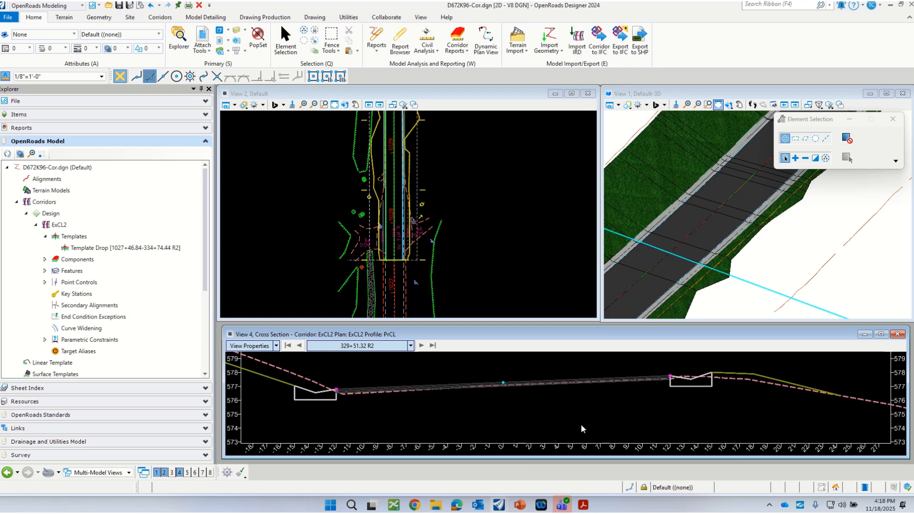
Switch to PL-72K96-068.pdf in Acrobat, examine the proposed typical section's gutter and pavement edge, and move the document out of the way
left_click(590, 510)
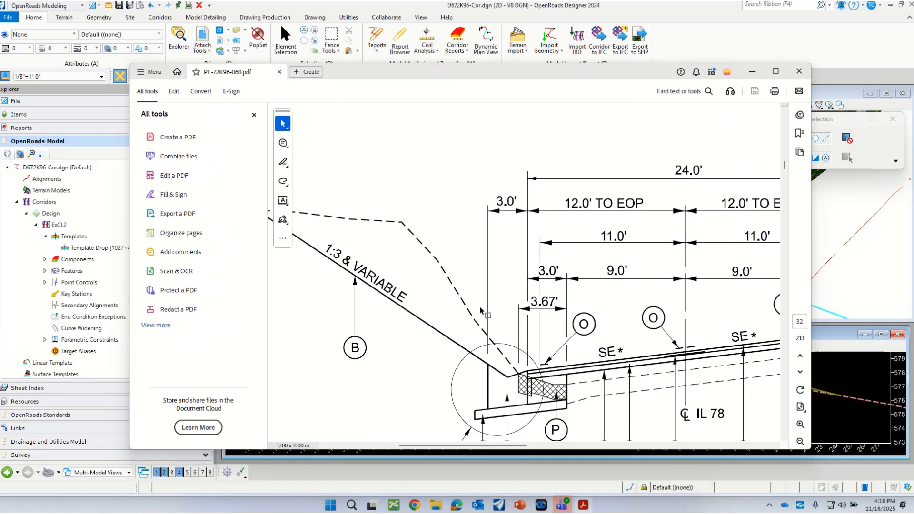
scroll(481, 309, "down", 2)
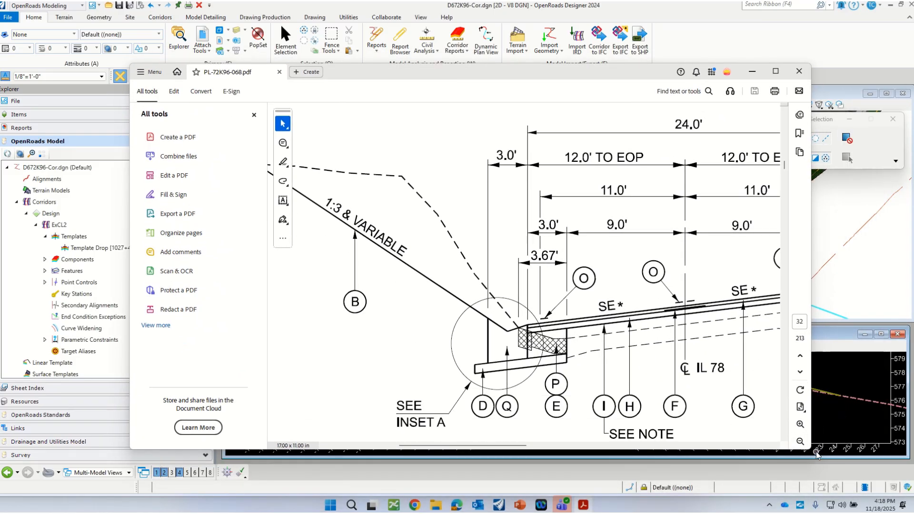
scroll(399, 353, "down", 2)
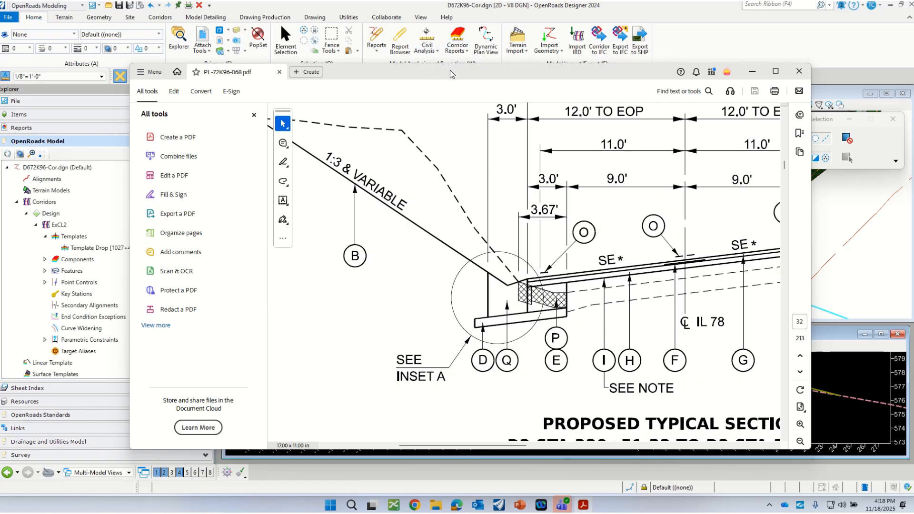
left_click_drag(450, 71, 913, 59)
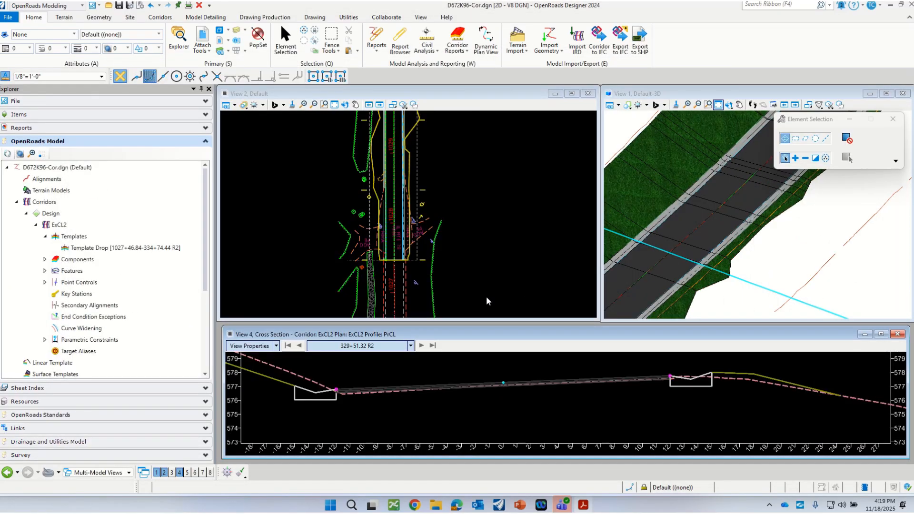
Open the corridor template editor and load the OL w TA Gut template from the ProjectTemplates folder
scroll(520, 355, "down", 4)
scroll(383, 360, "up", 3)
scroll(452, 383, "down", 1)
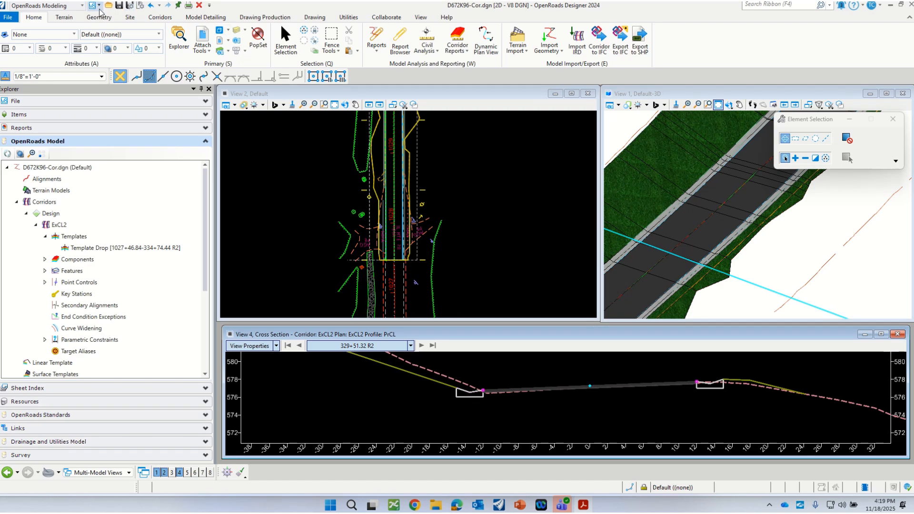
left_click(160, 17)
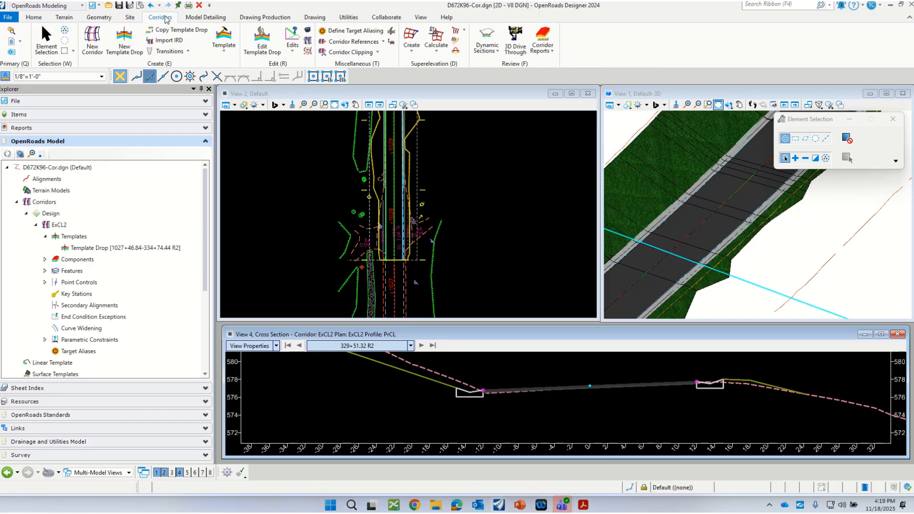
left_click(224, 38)
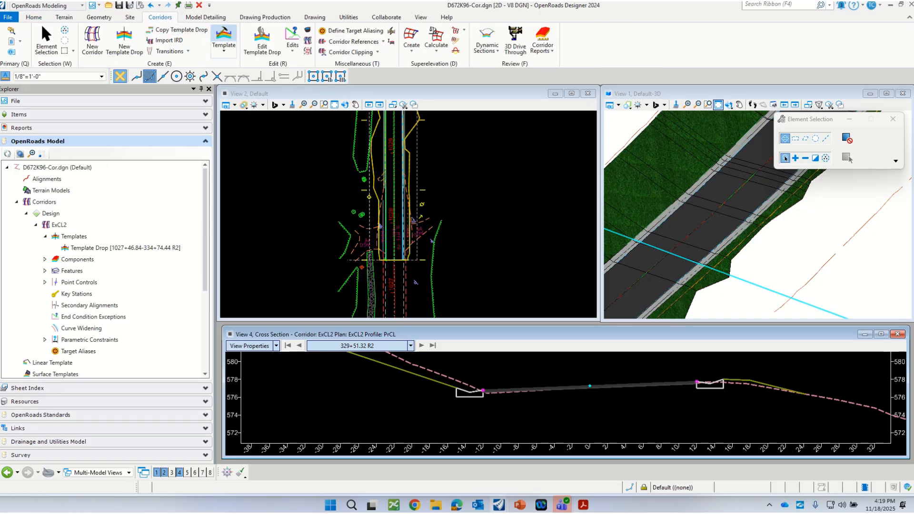
scroll(400, 185, "down", 2)
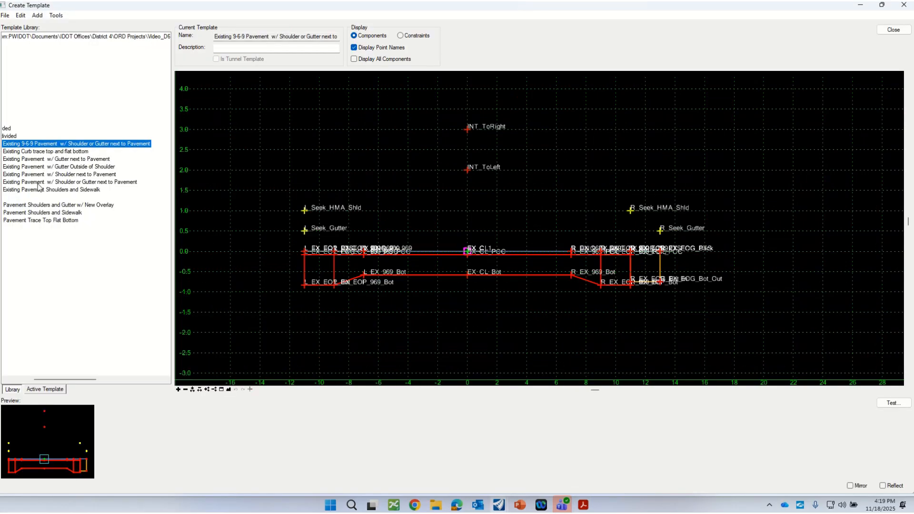
left_click_drag(60, 380, 15, 377)
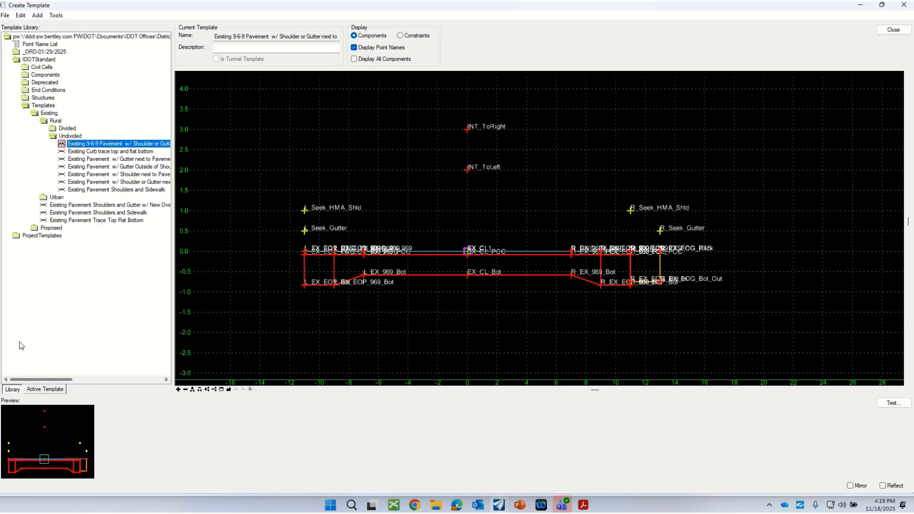
double_click(16, 236)
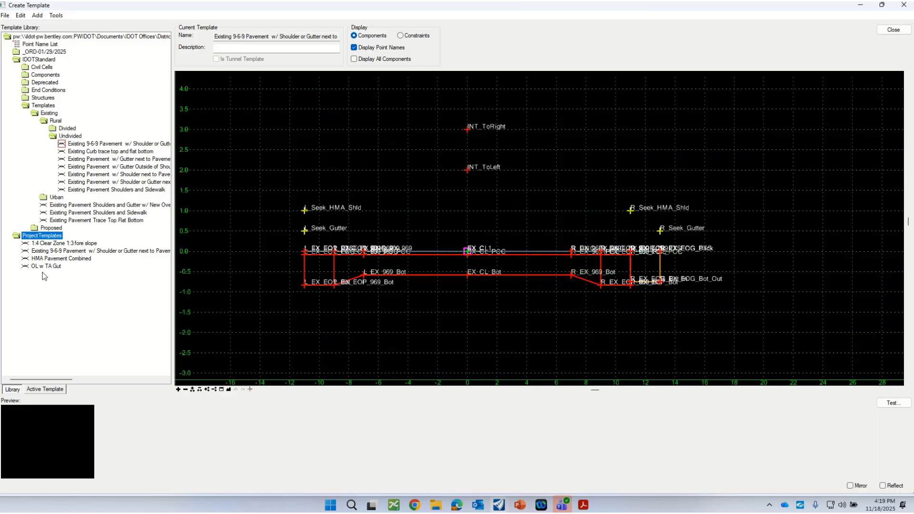
double_click(45, 267)
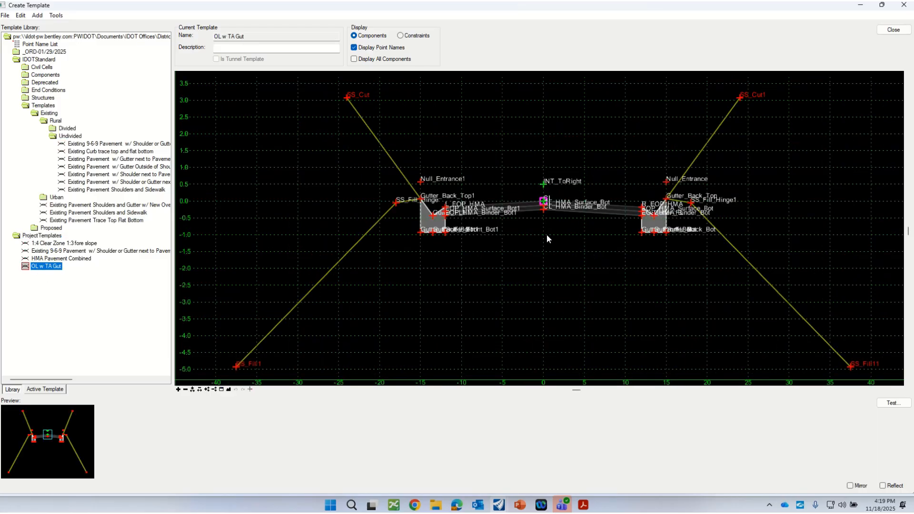
Delete the Existing 9-6-9 Pavement w/ Shoulder or Gutter next to Pavement template from the ProjectTemplates folder
left_click(102, 251)
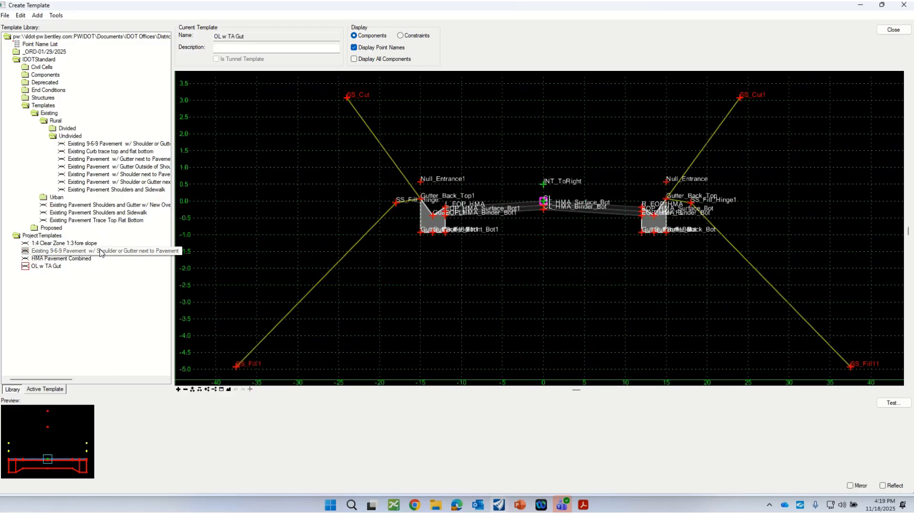
right_click(104, 253)
left_click(143, 310)
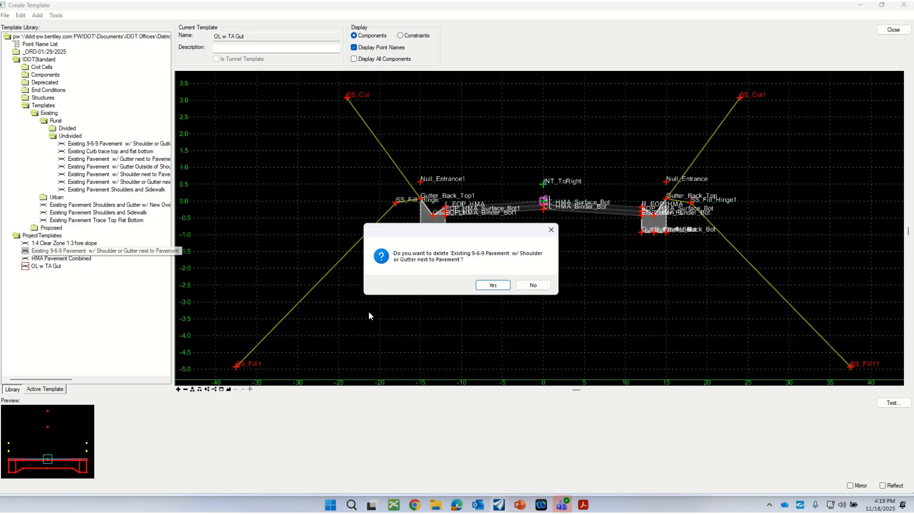
left_click(492, 285)
Reload the OL w TA Gut template and examine its overlay and gutter components up close
double_click(31, 261)
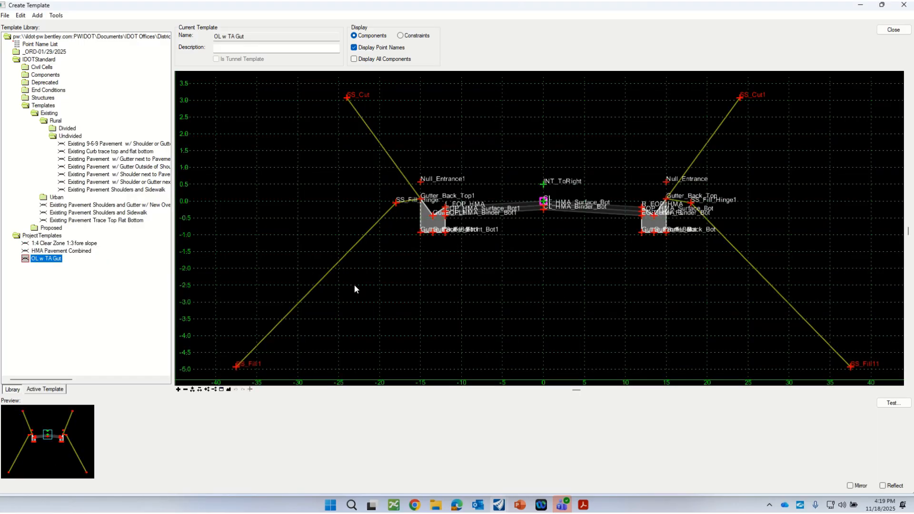
scroll(560, 261, "up", 2)
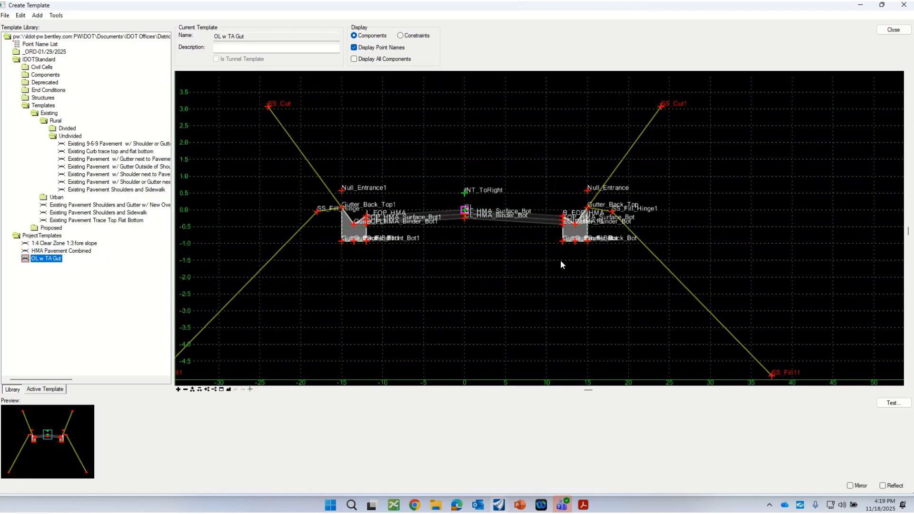
scroll(357, 236, "up", 1)
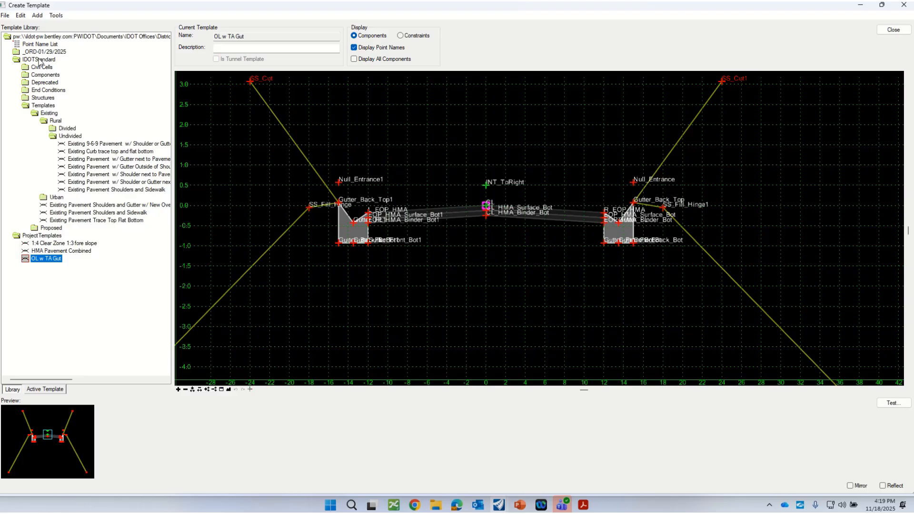
Load the standard rural undivided Existing 9-6-9 Pavement w/ Shoulder or Gutter next to Pavement template and open its Existing Pavement Top component properties
double_click(25, 106)
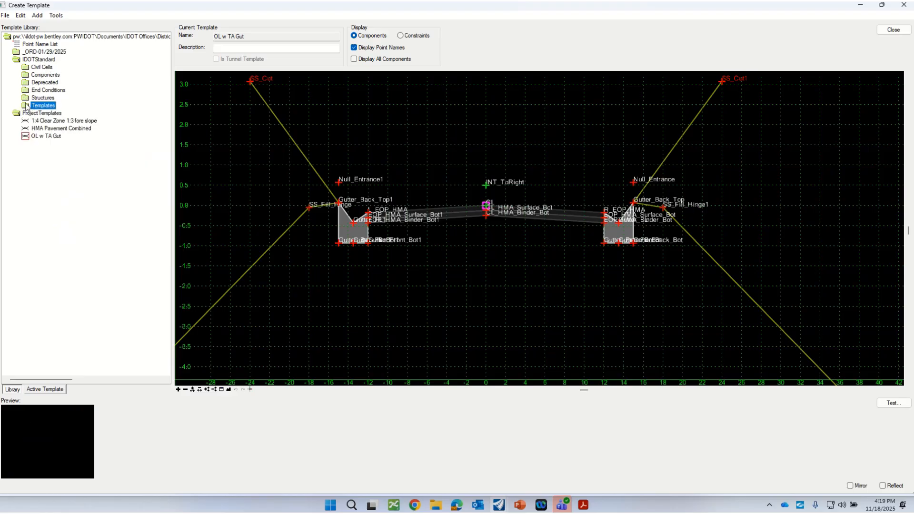
double_click(26, 106)
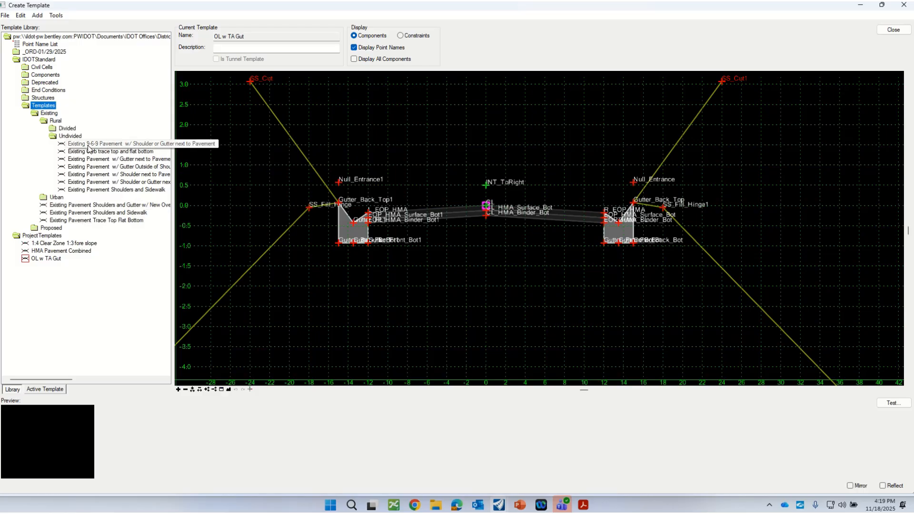
left_click(77, 145)
double_click(76, 145)
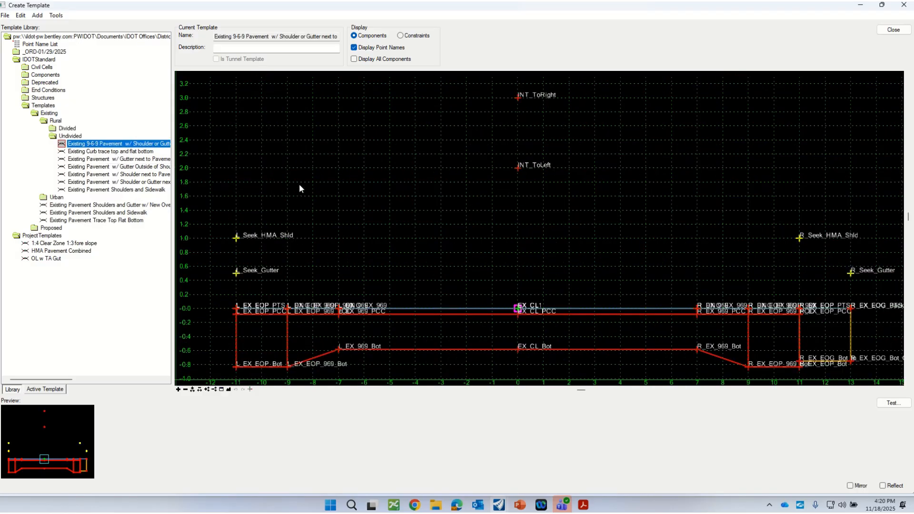
scroll(203, 304, "up", 1)
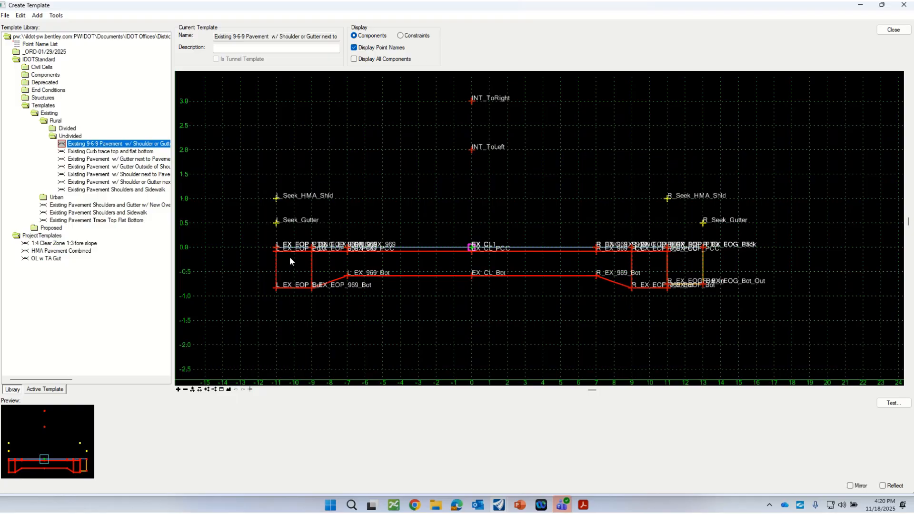
mouse_move(387, 249)
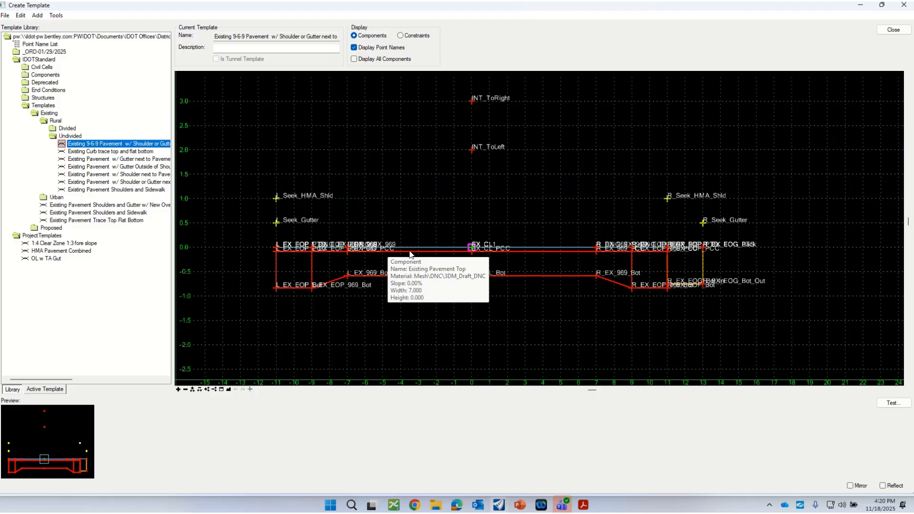
double_click(399, 244)
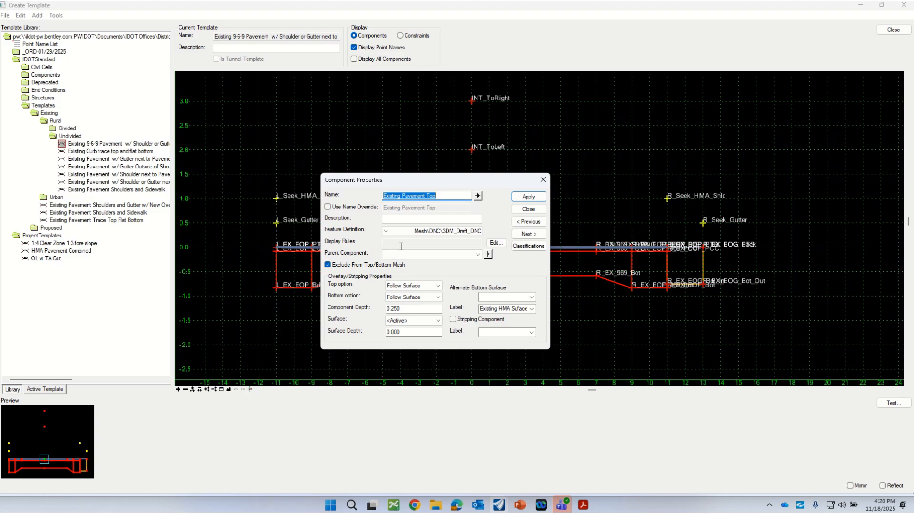
Review the overlay and stripping properties of the Existing Pavement Top component and close them
left_click_drag(418, 179, 487, 146)
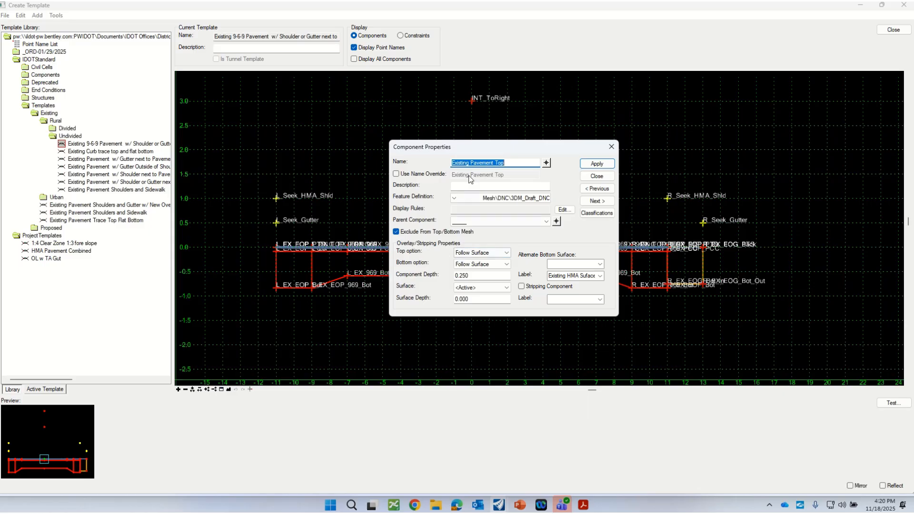
left_click_drag(463, 147, 545, 146)
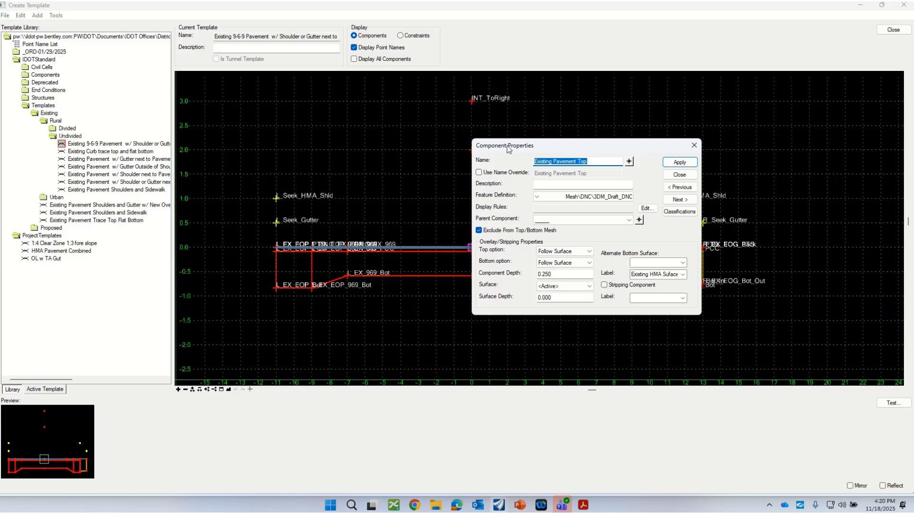
left_click_drag(506, 145, 590, 161)
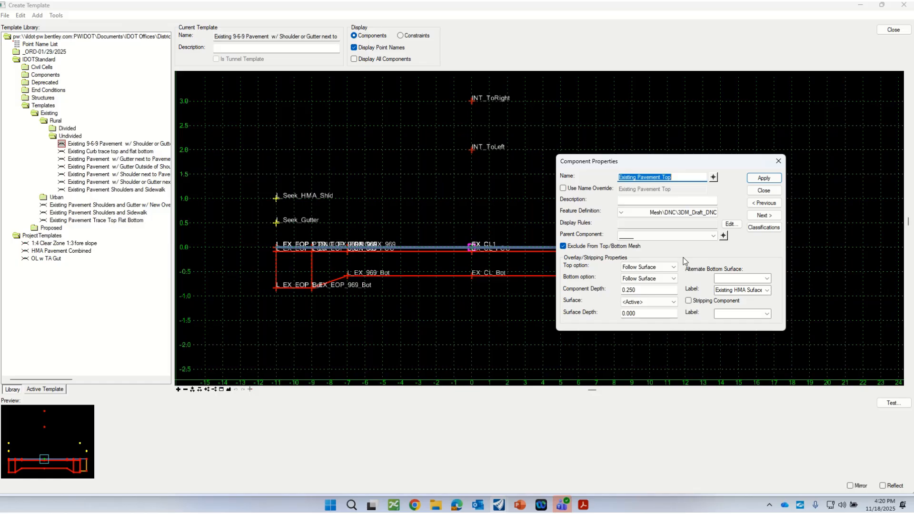
left_click(765, 191)
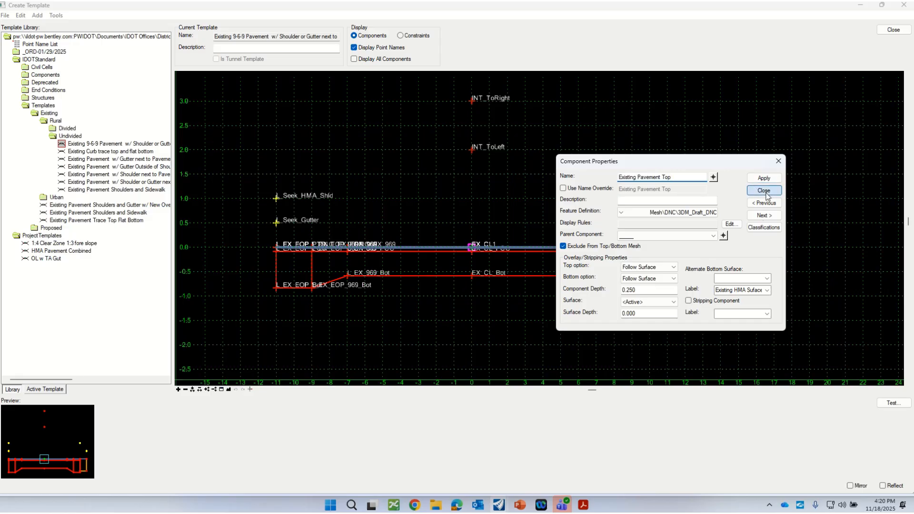
Check the properties of the Existing PCC Pavement Top and Existing PCC Pavement Bottom components, including their parent component
double_click(445, 238)
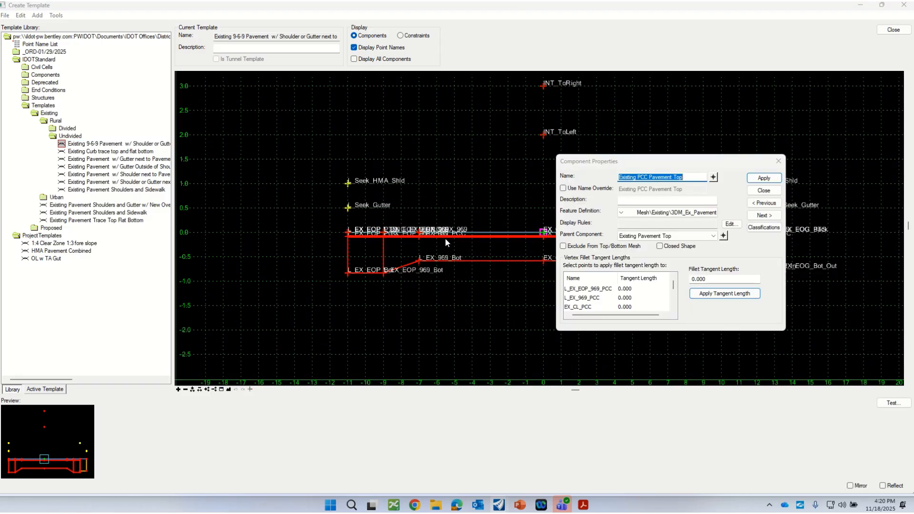
left_click(763, 190)
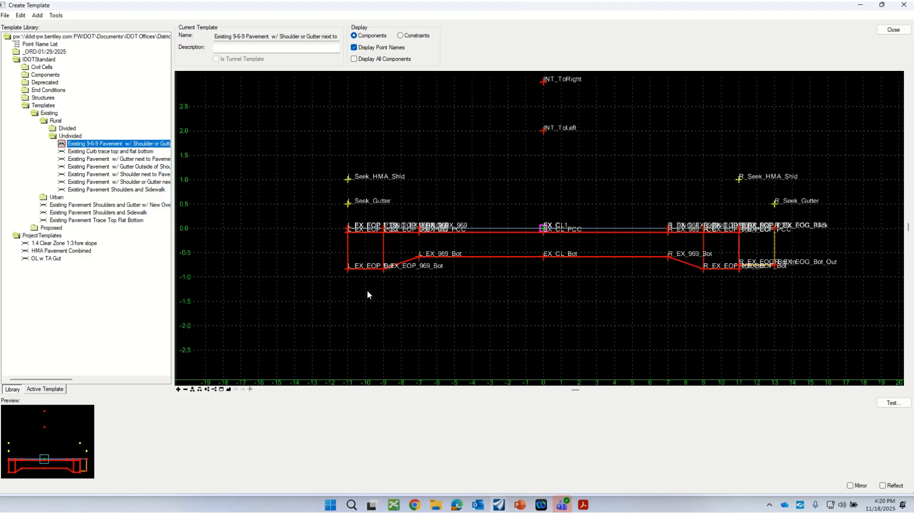
double_click(440, 257)
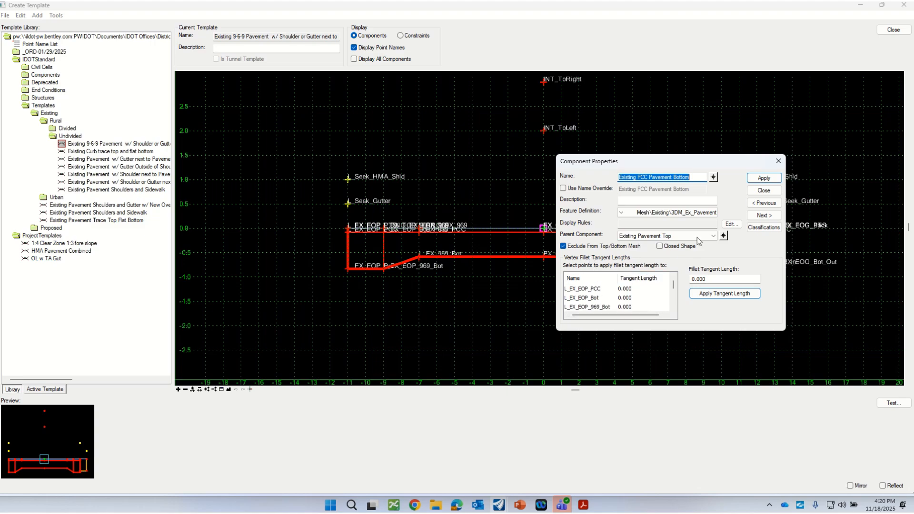
left_click(764, 190)
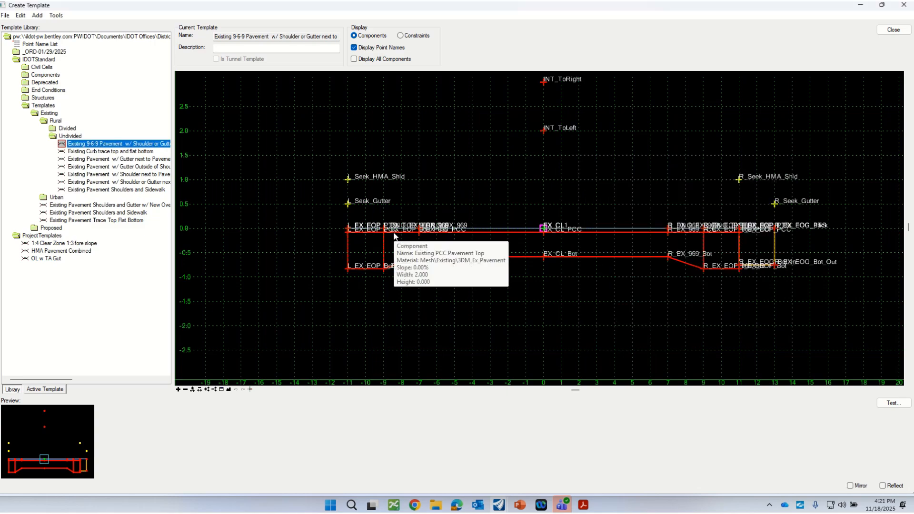
Reopen the Existing Pavement Top component's properties and check its component depth
double_click(466, 229)
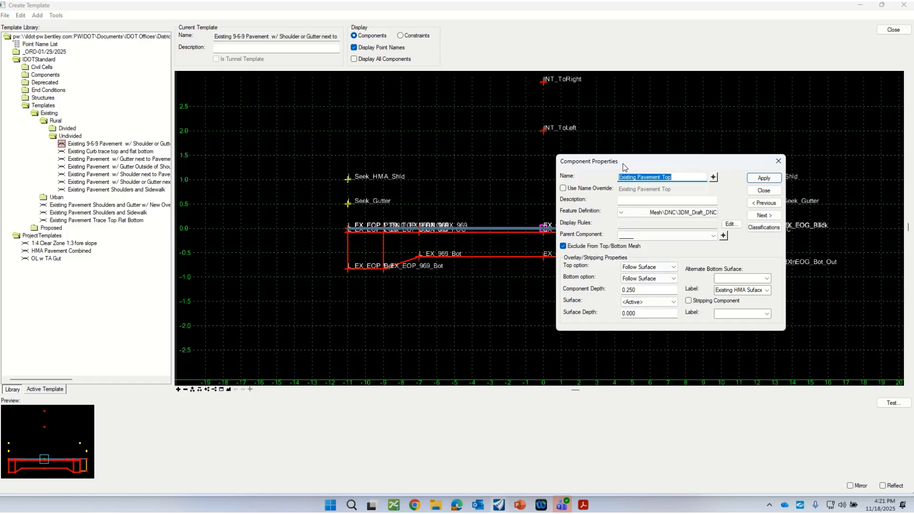
left_click_drag(622, 160, 594, 140)
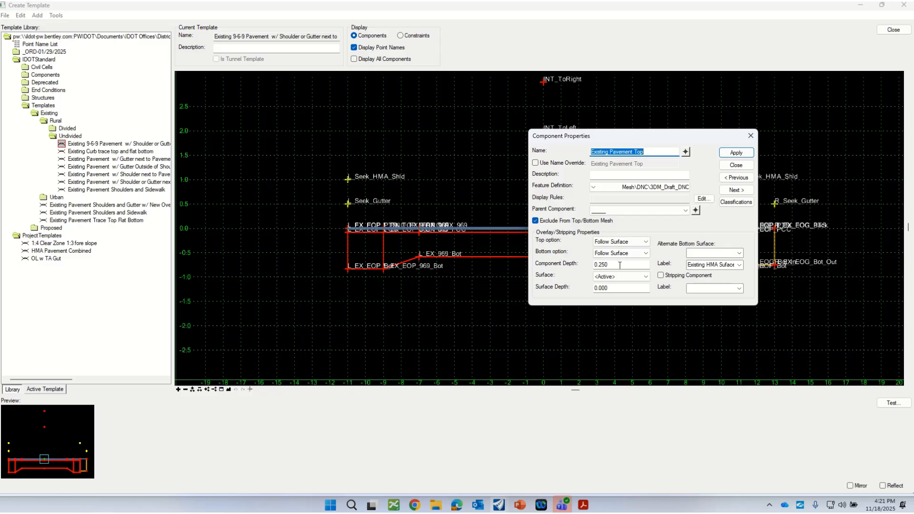
left_click_drag(620, 265, 580, 267)
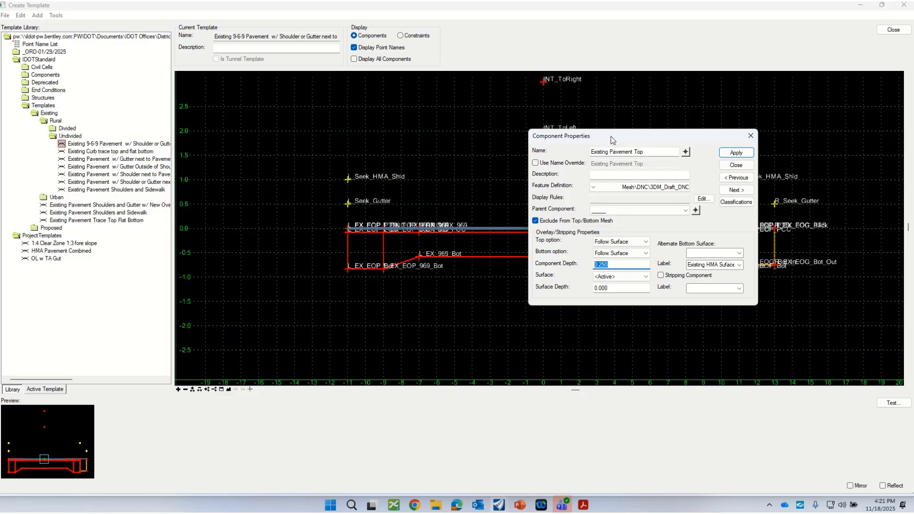
left_click(735, 167)
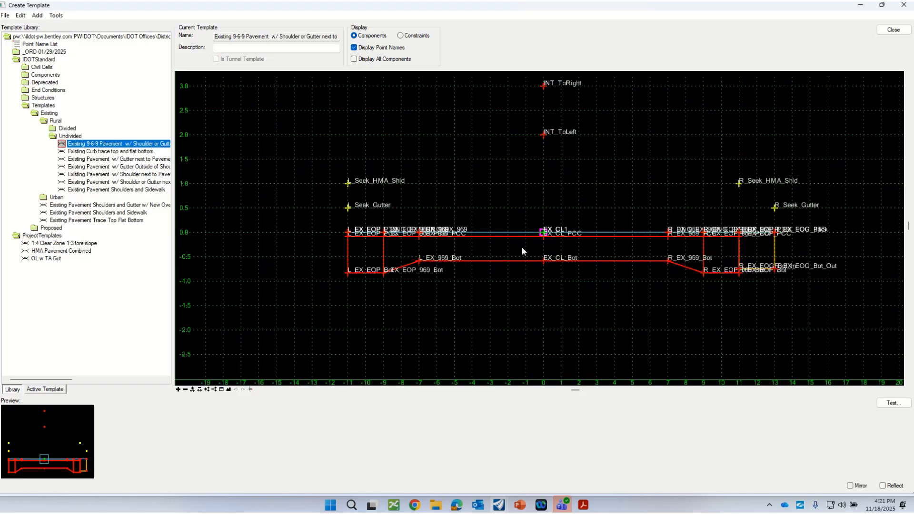
scroll(485, 179, "down", 1)
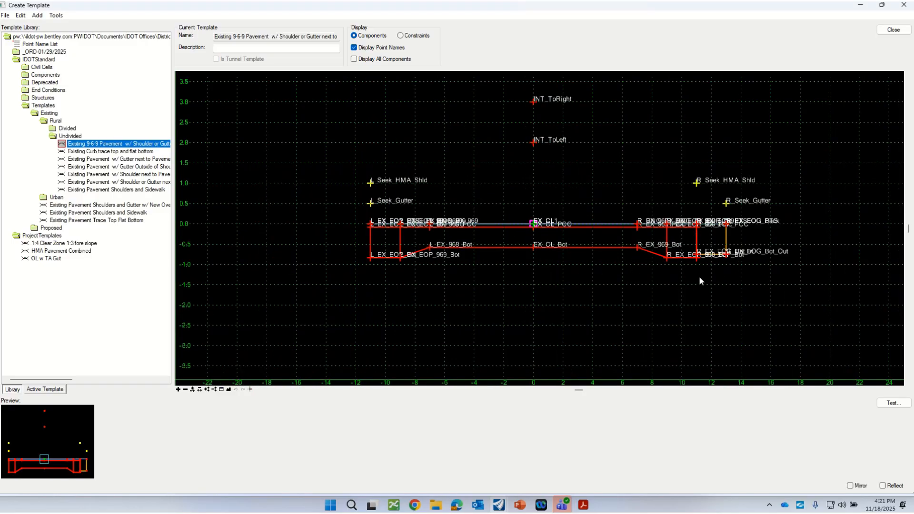
scroll(702, 250, "up", 1)
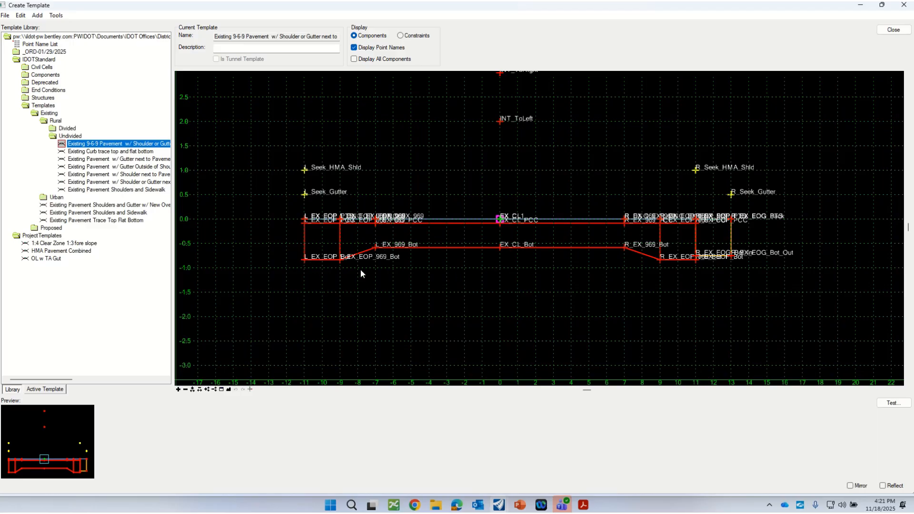
left_click(724, 243)
key("Delete")
Copy the standard Existing 9-6-9 Pavement w/ Shoulder or Gutter next to Pavement template into the ProjectTemplates folder
right_click(74, 145)
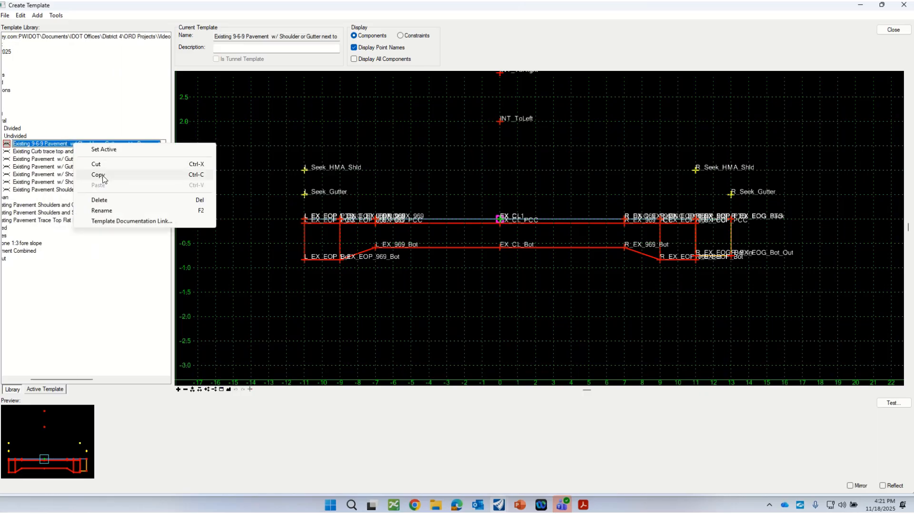
left_click(107, 212)
left_click_drag(75, 380, 57, 378)
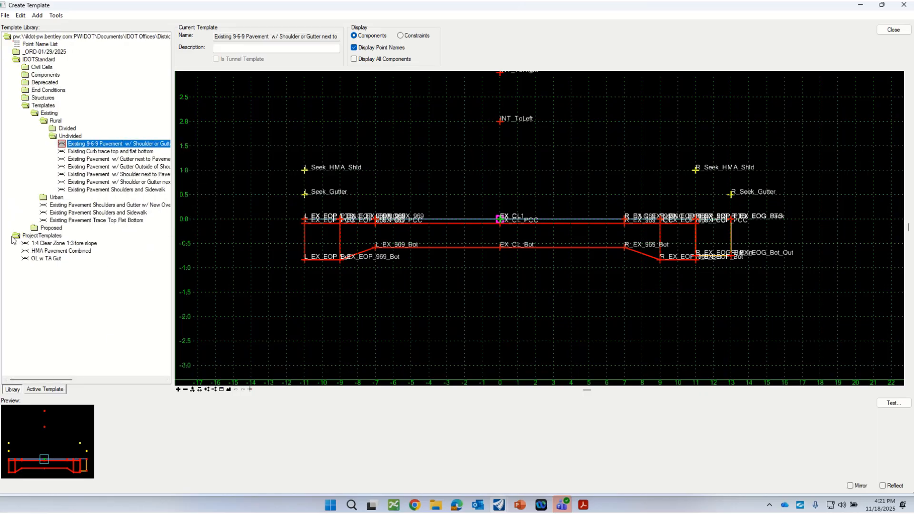
left_click(39, 236)
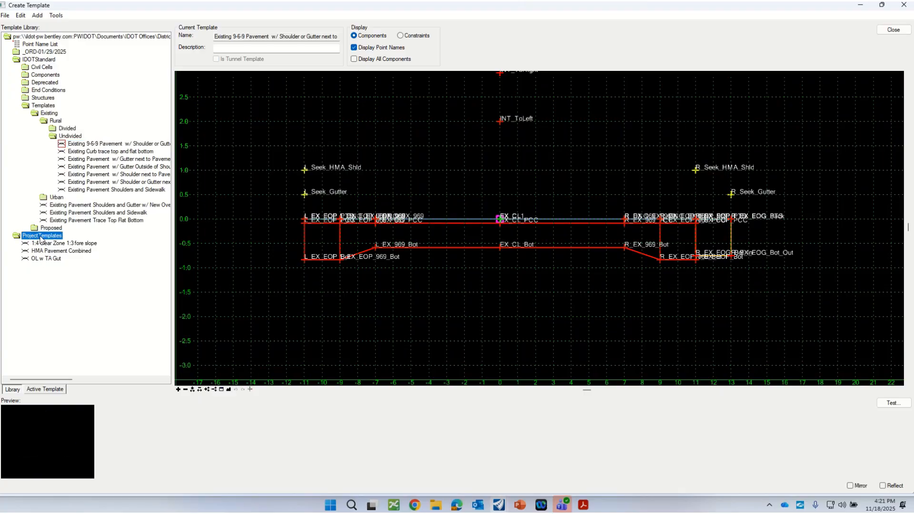
right_click(40, 237)
left_click(70, 280)
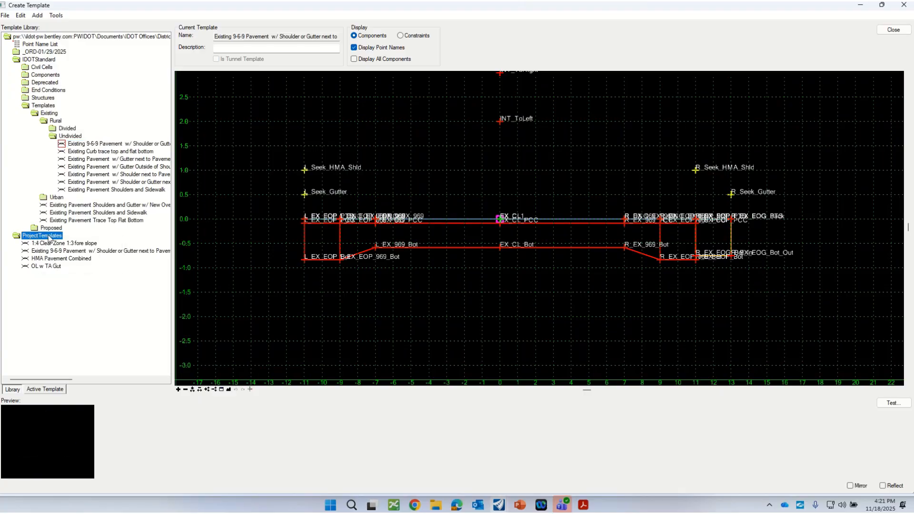
Load the copied Existing 9-6-9 Pavement w/ Shoulder or Gutter next to Pavement template from ProjectTemplates for editing
left_click(54, 251)
left_click(54, 252)
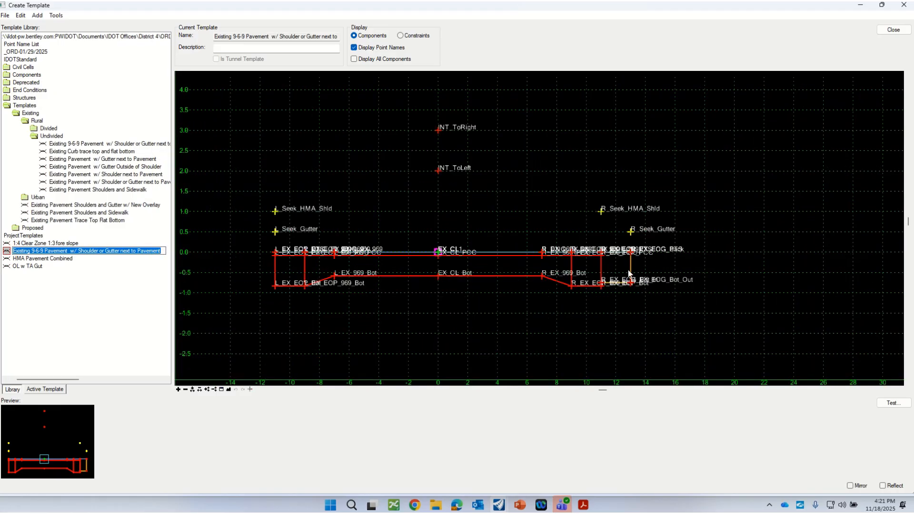
scroll(607, 293, "up", 3)
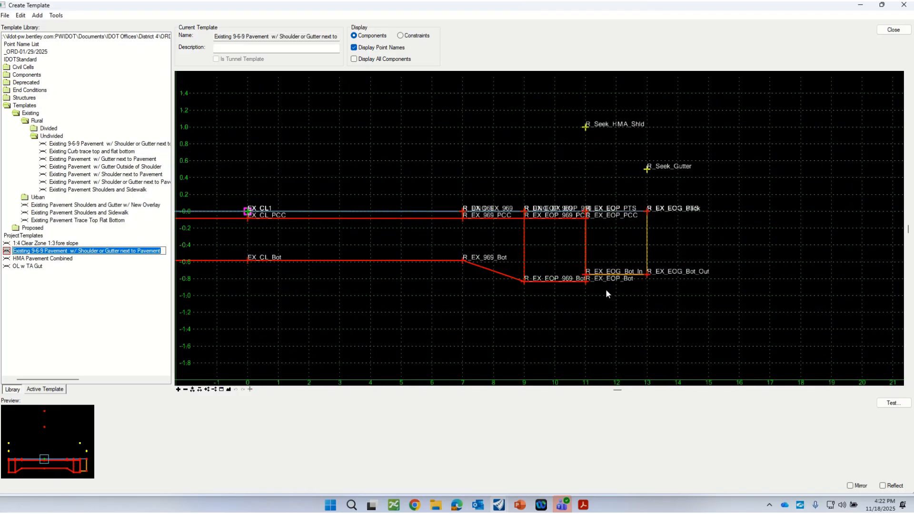
scroll(471, 283, "down", 2)
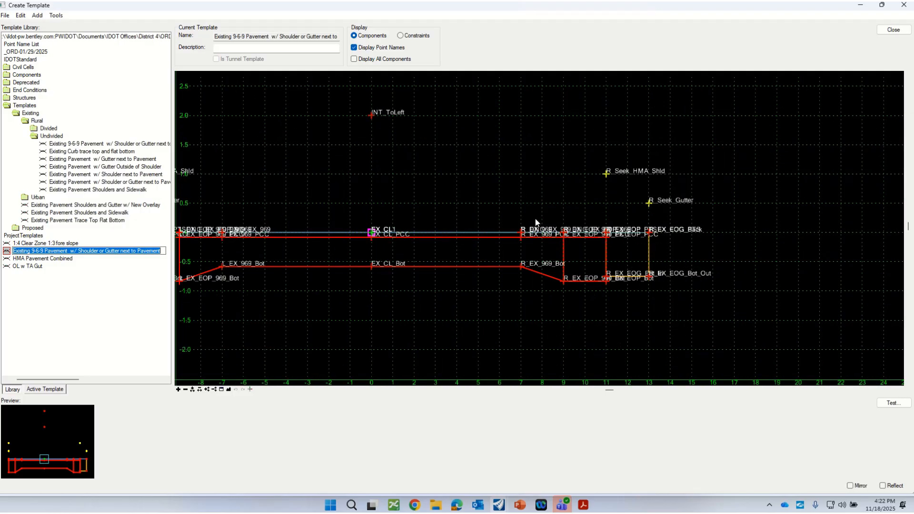
Compare the membership and constraints of the overlapping points R_DNC_EX_EOP_969 and R_EX_EOP_969
double_click(565, 236)
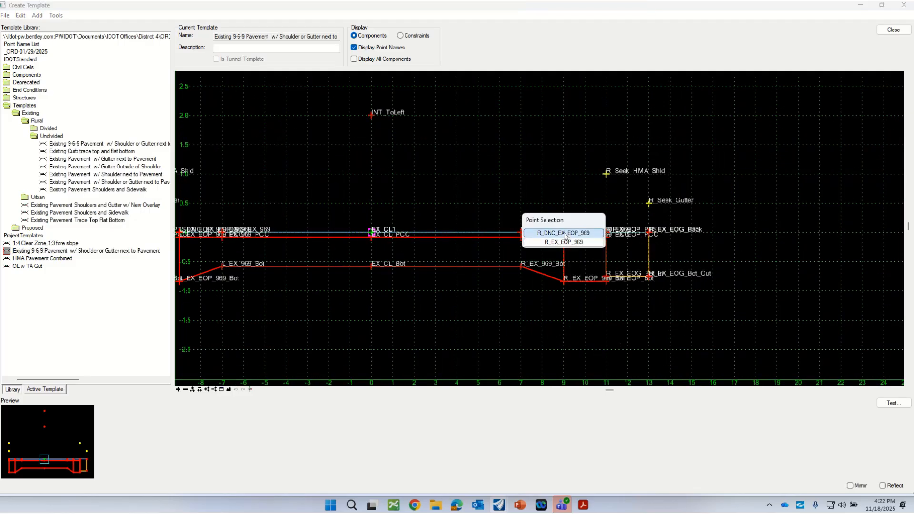
left_click(569, 233)
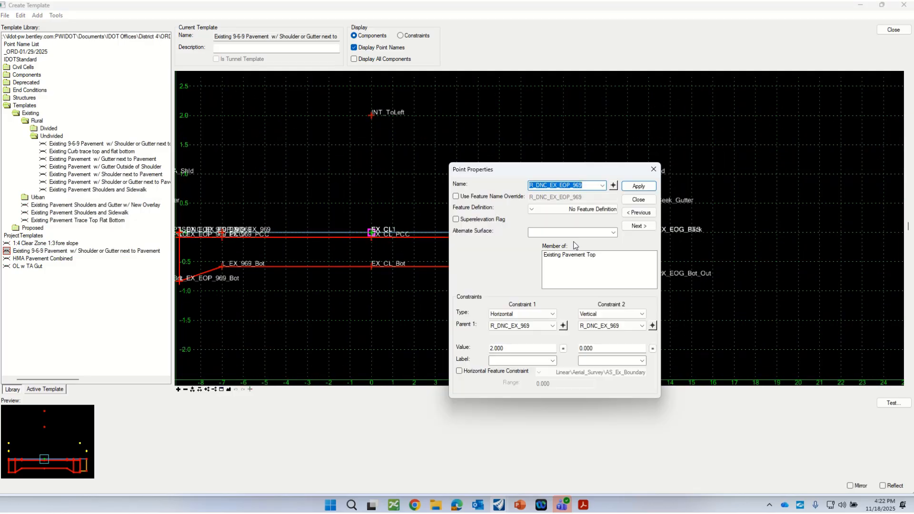
left_click(638, 200)
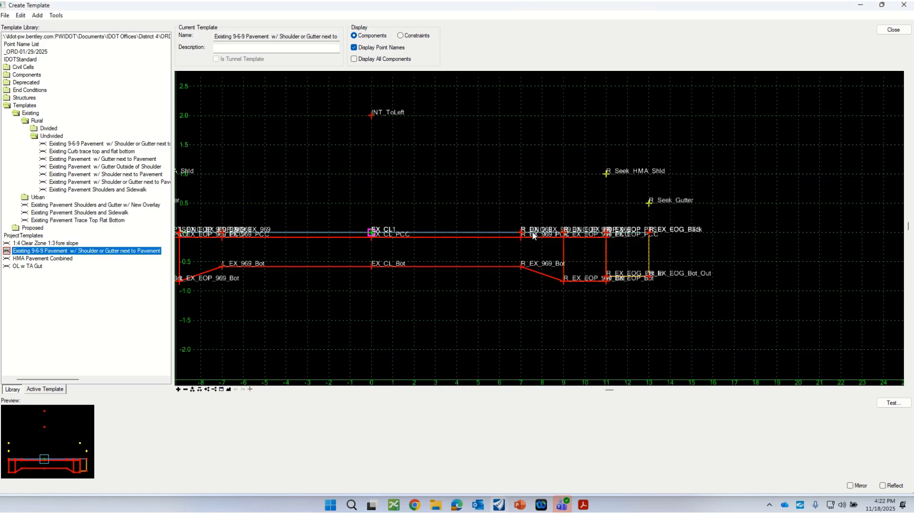
double_click(564, 236)
left_click(567, 243)
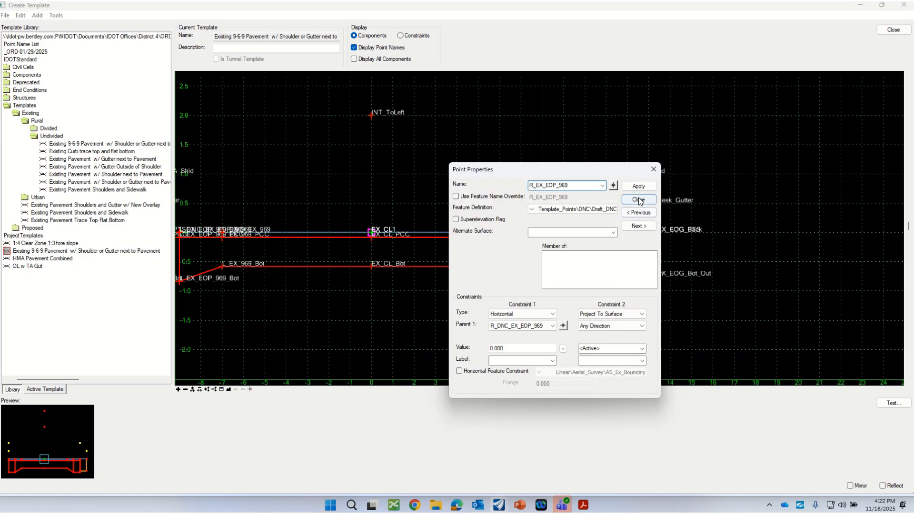
left_click(638, 199)
double_click(564, 235)
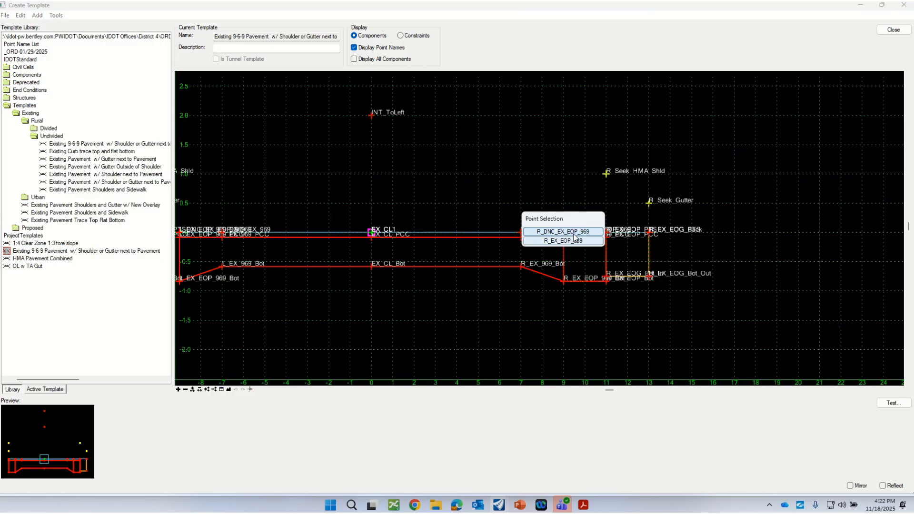
left_click(563, 232)
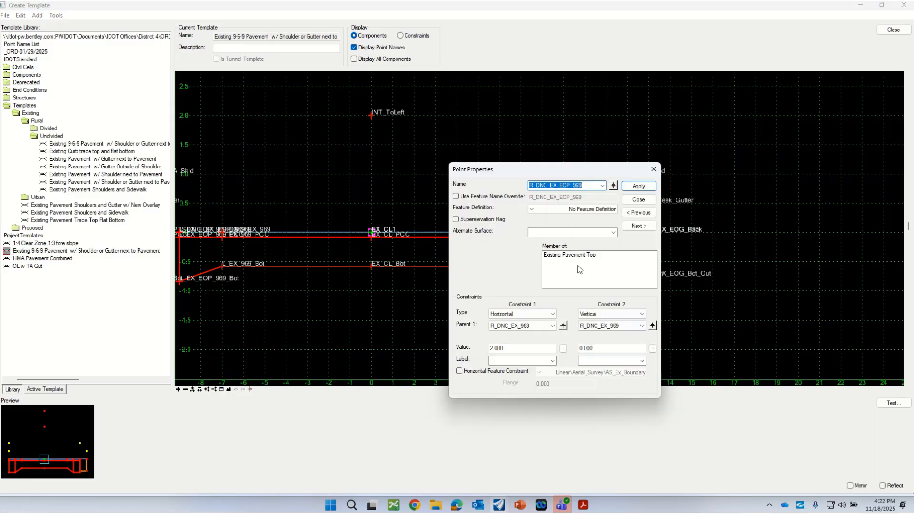
left_click(638, 199)
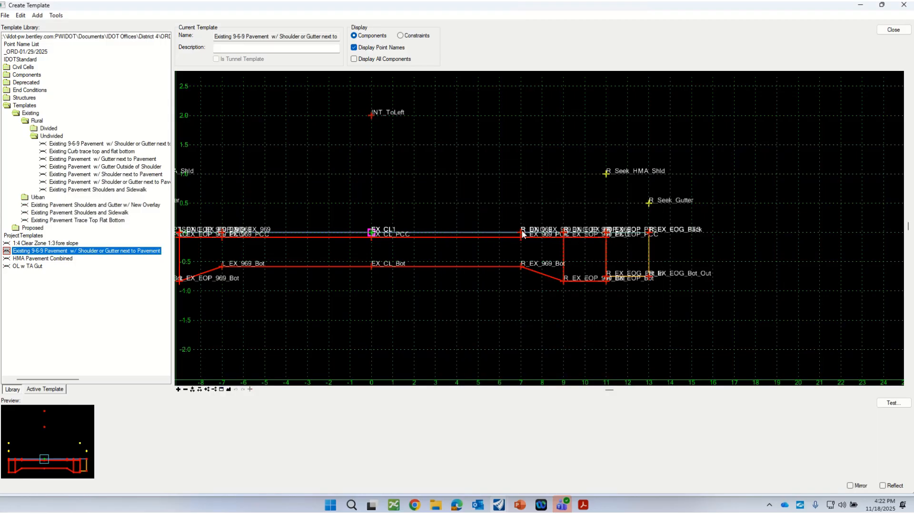
Examine the horizontal and vertical constraints of point R_DNC_EX_969 and recheck those of R_DNC_EX_EOP_969
double_click(522, 233)
left_click(499, 232)
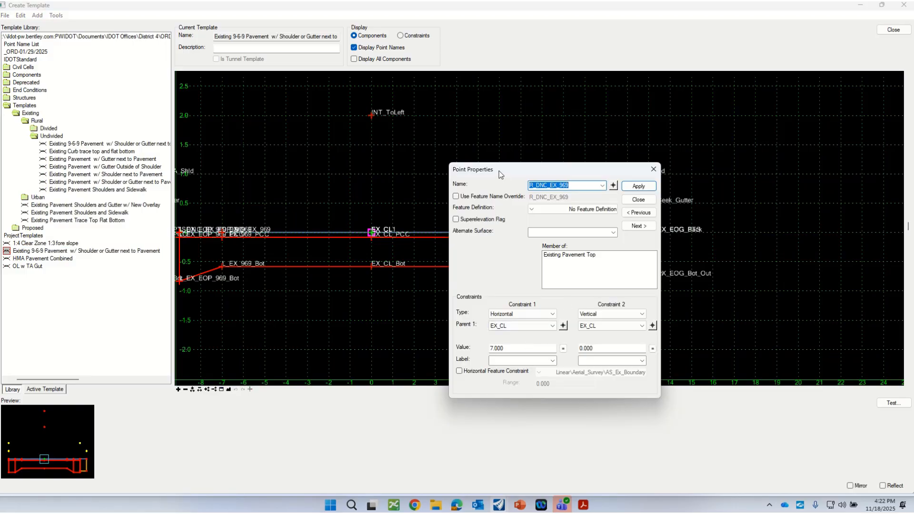
left_click_drag(499, 170, 645, 114)
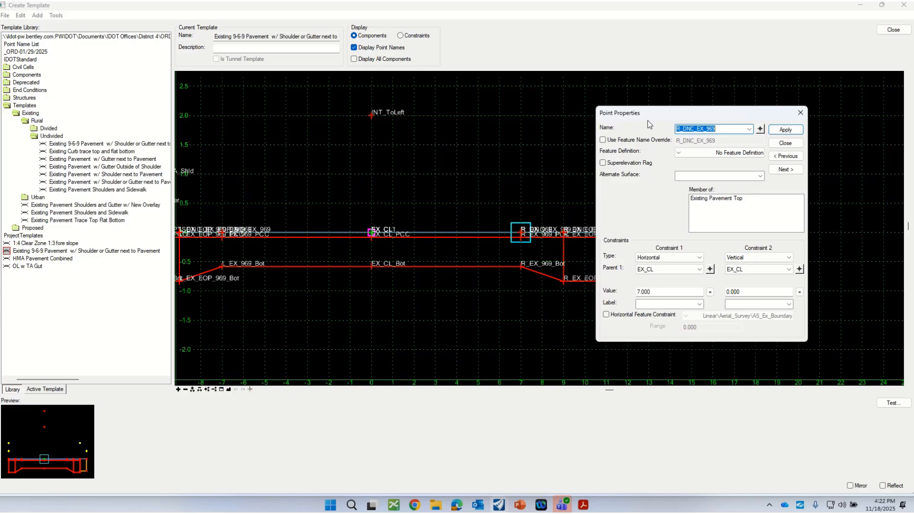
left_click_drag(642, 117, 617, 127)
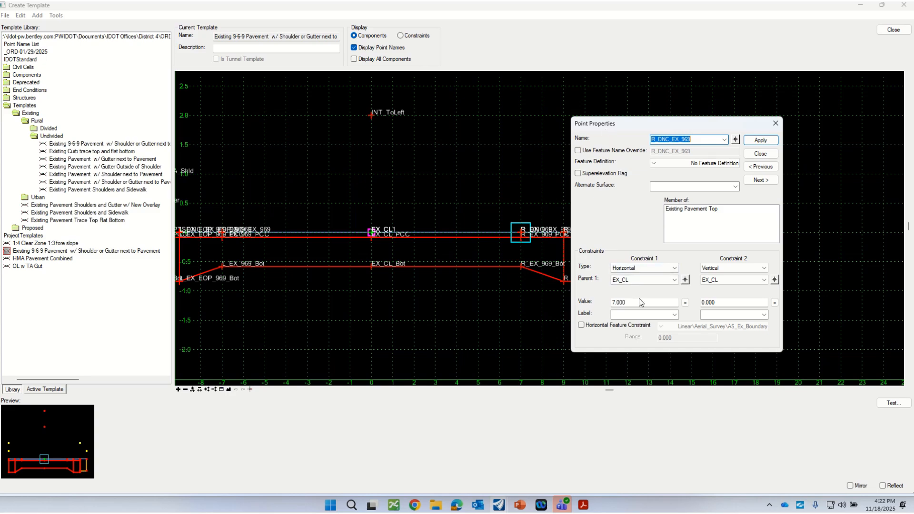
left_click(760, 152)
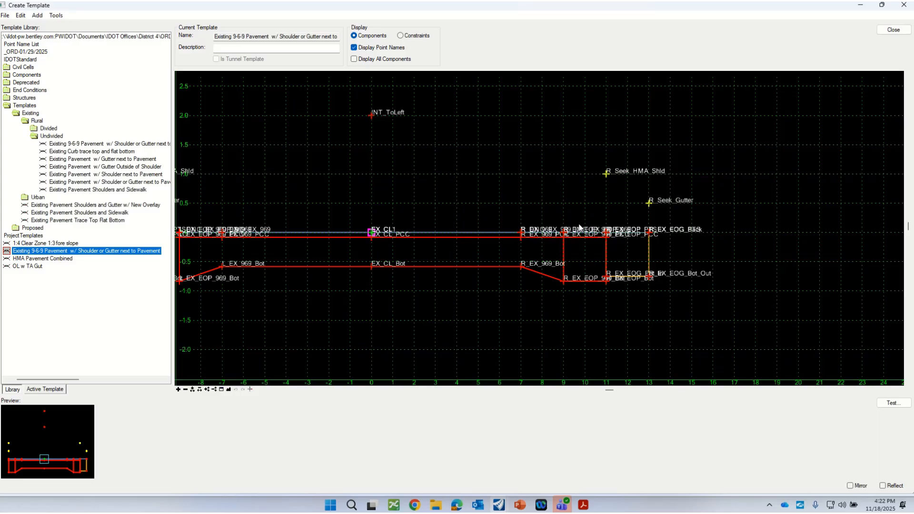
left_click(565, 233)
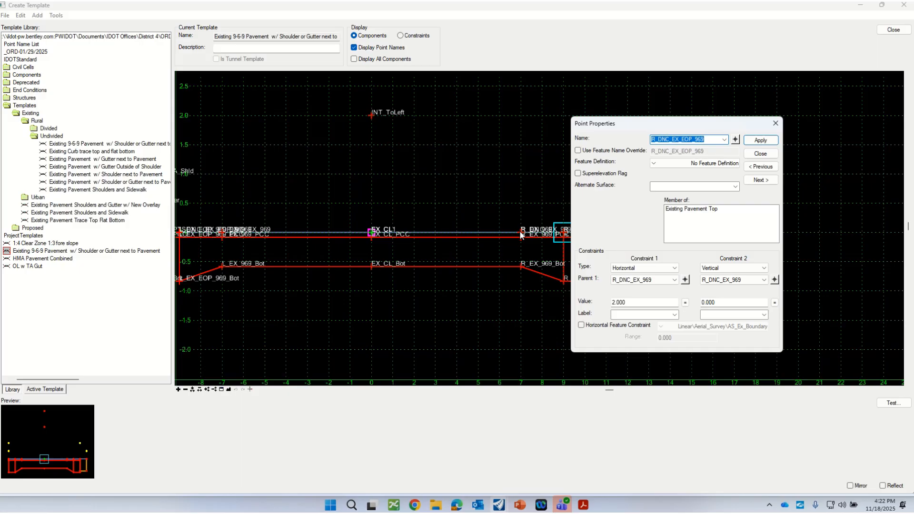
left_click(760, 153)
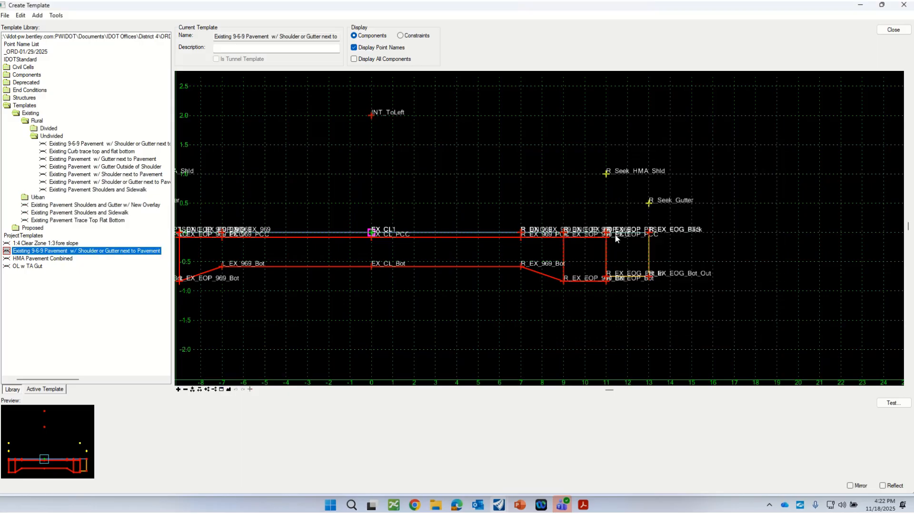
Examine the component membership and the constraints of the edge-of-pavement point R_EX_EOP
scroll(619, 240, "down", 2)
scroll(671, 244, "up", 2)
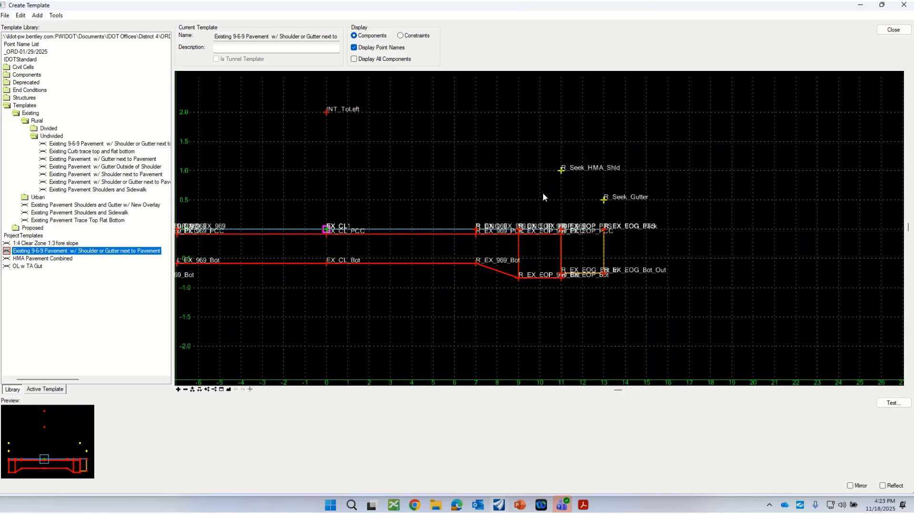
double_click(562, 232)
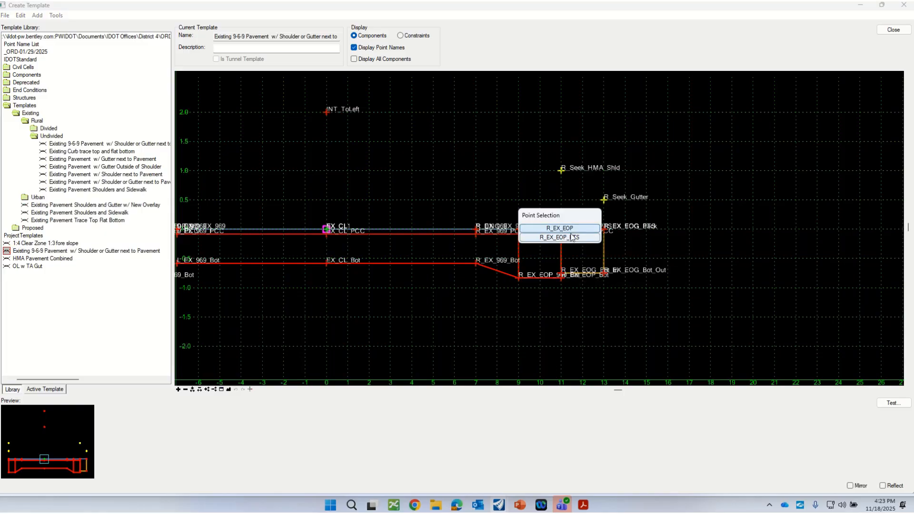
left_click(570, 229)
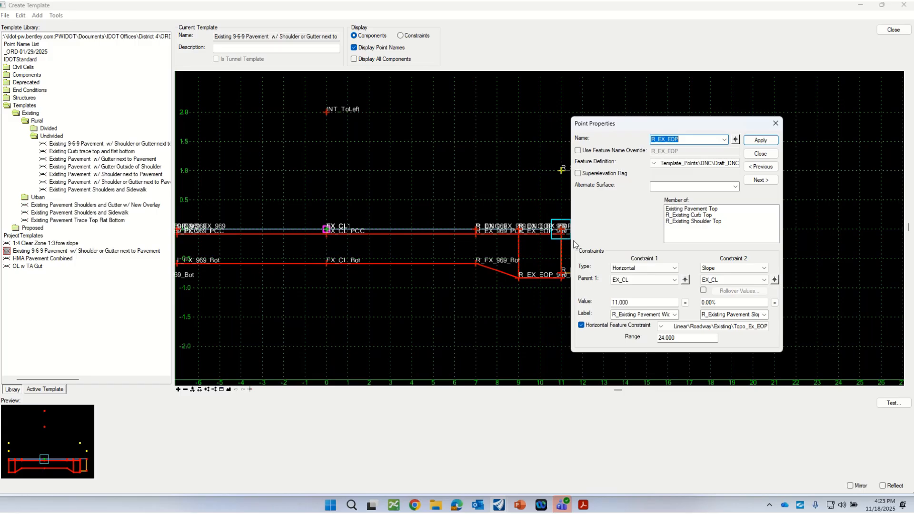
scroll(318, 286, "down", 1)
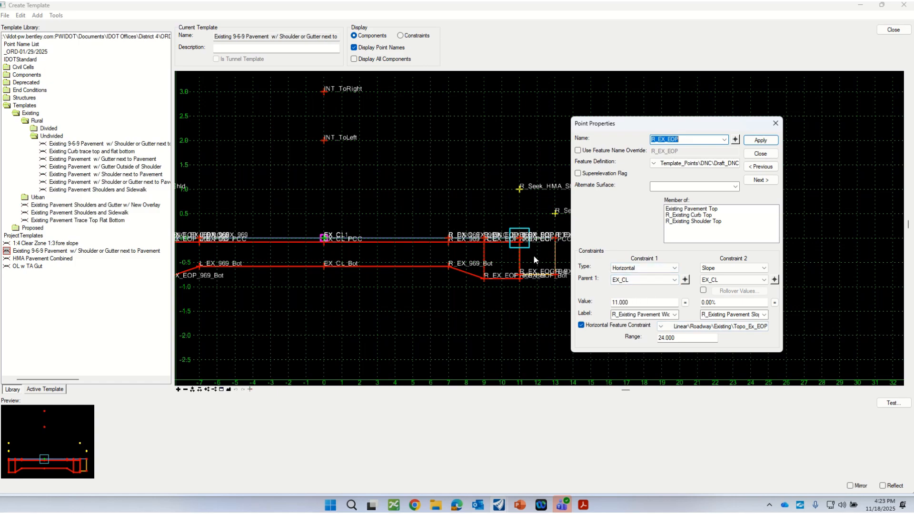
left_click_drag(640, 124, 681, 123)
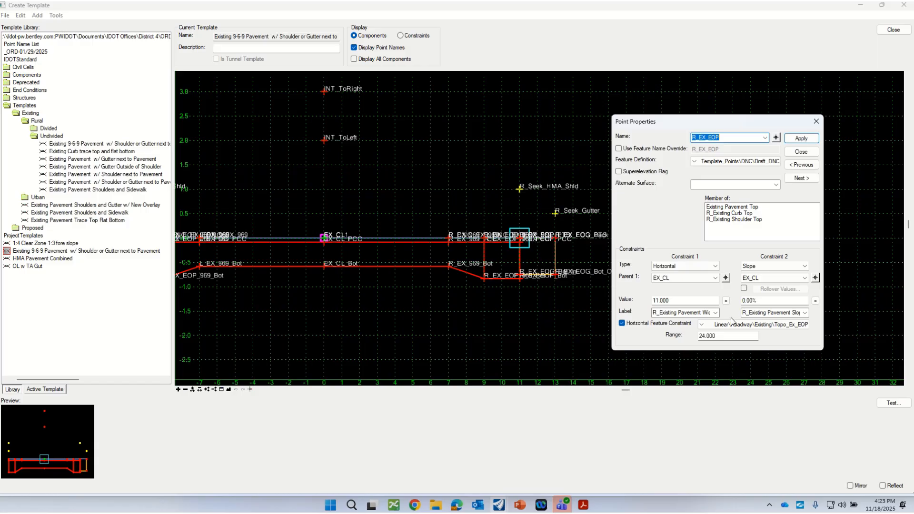
left_click(801, 152)
Compare the membership and constraints of the overlapping gutter points R_EX_EOG_Back and R_EX_EOG_PTS
scroll(556, 242, "up", 2)
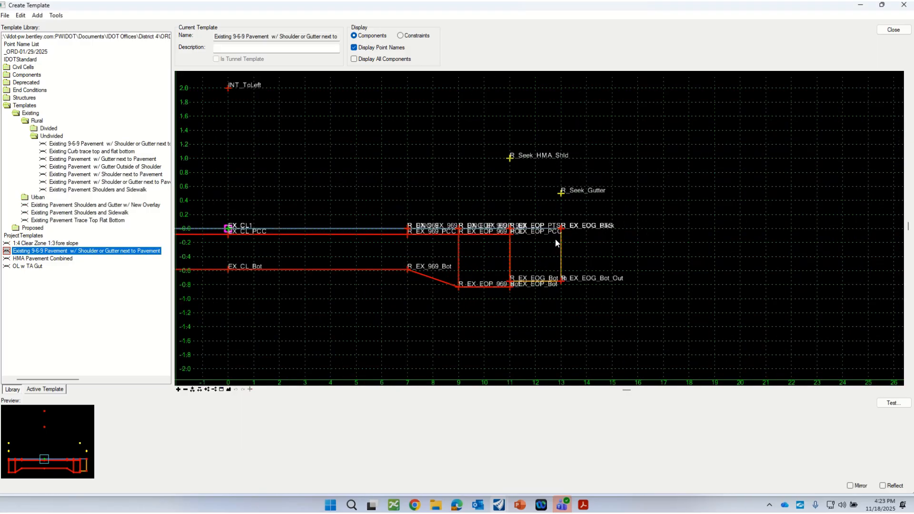
left_click(561, 235)
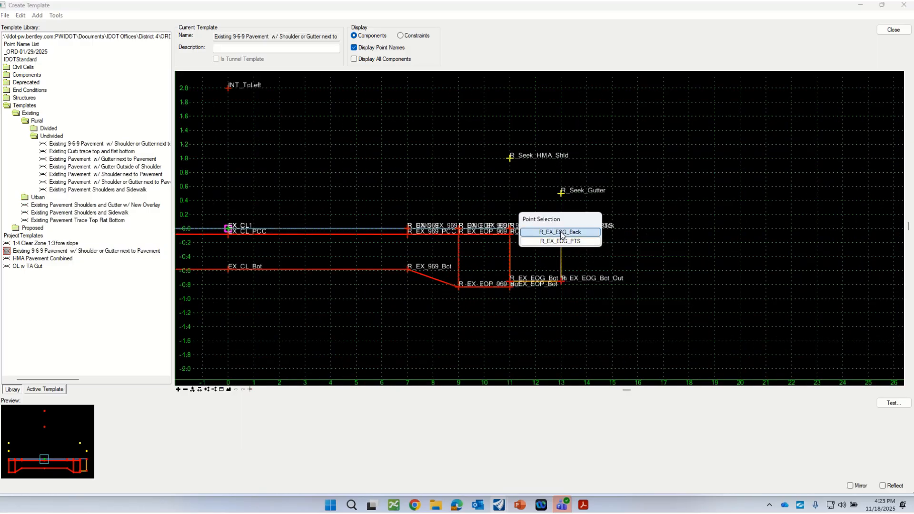
left_click(561, 232)
double_click(561, 233)
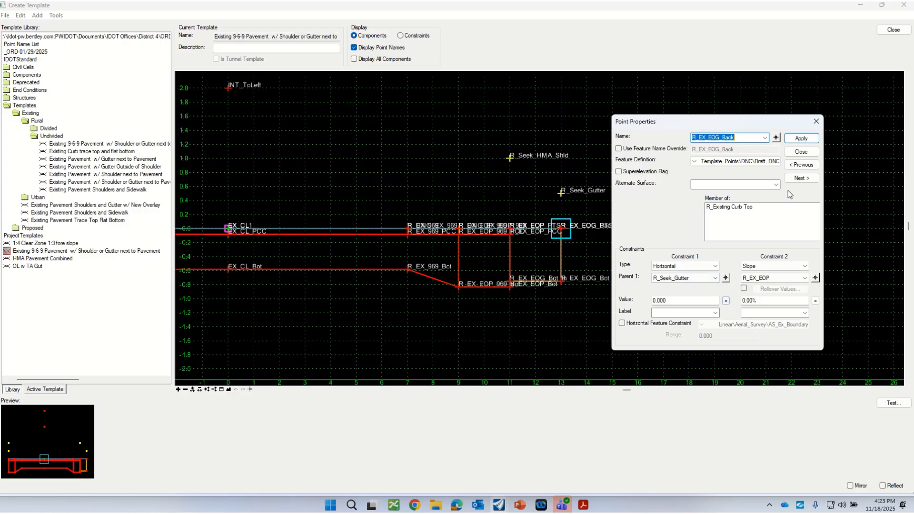
left_click(801, 152)
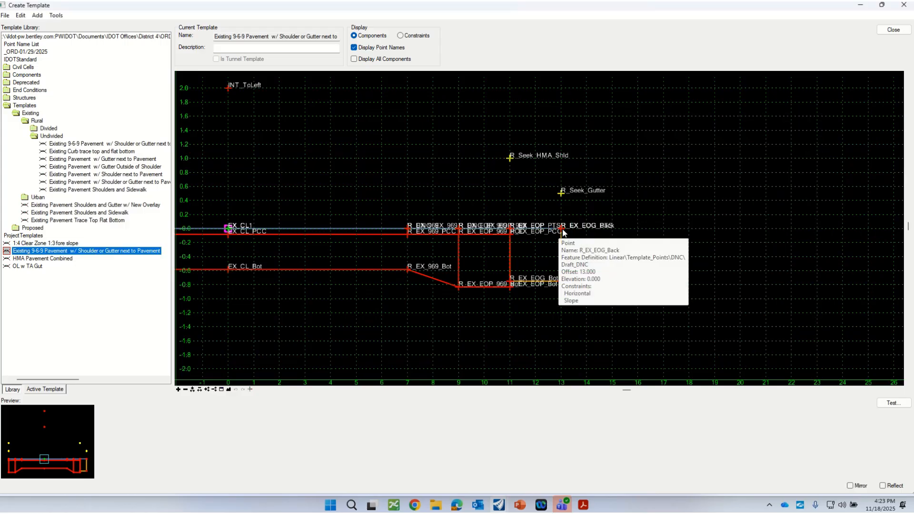
double_click(560, 230)
left_click(561, 239)
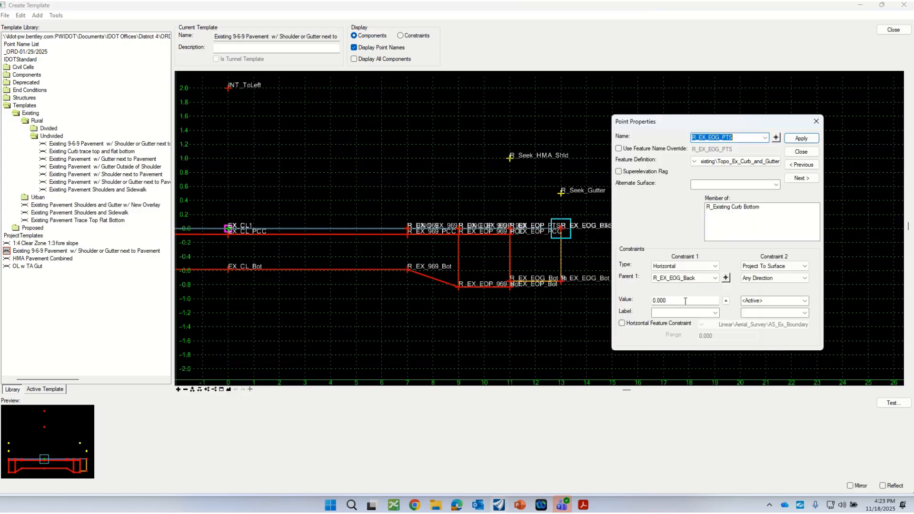
left_click(796, 155)
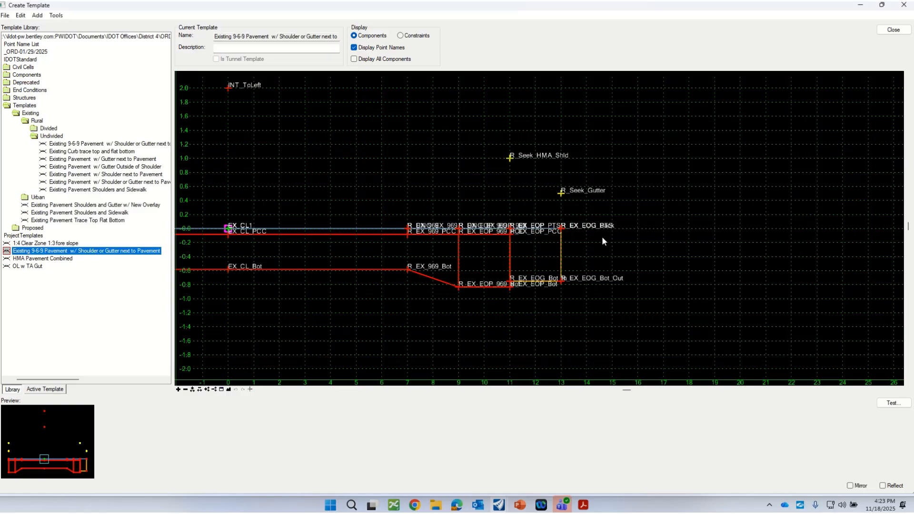
Examine the horizontal constraint, parent point and width label of R_Seek_Gutter, the point controlling R_EX_EOG_Back
scroll(562, 233, "up", 2)
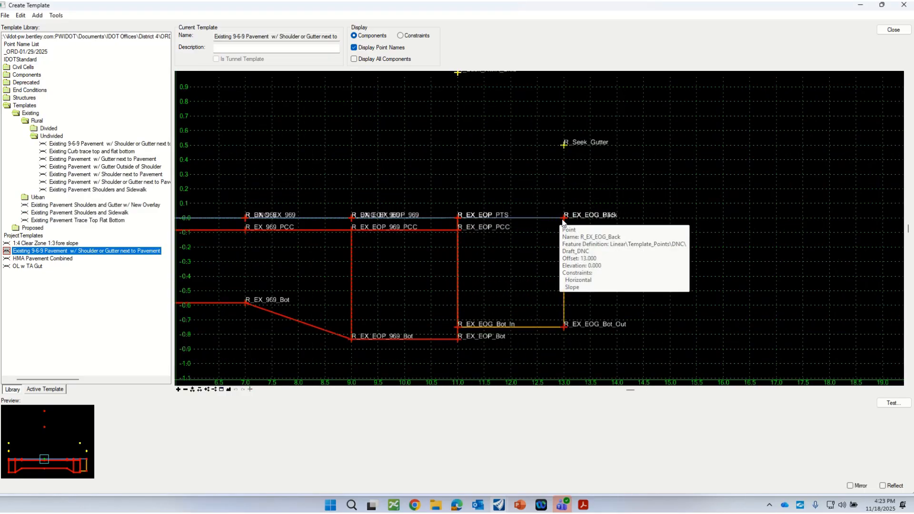
scroll(598, 283, "down", 1)
scroll(609, 296, "down", 2)
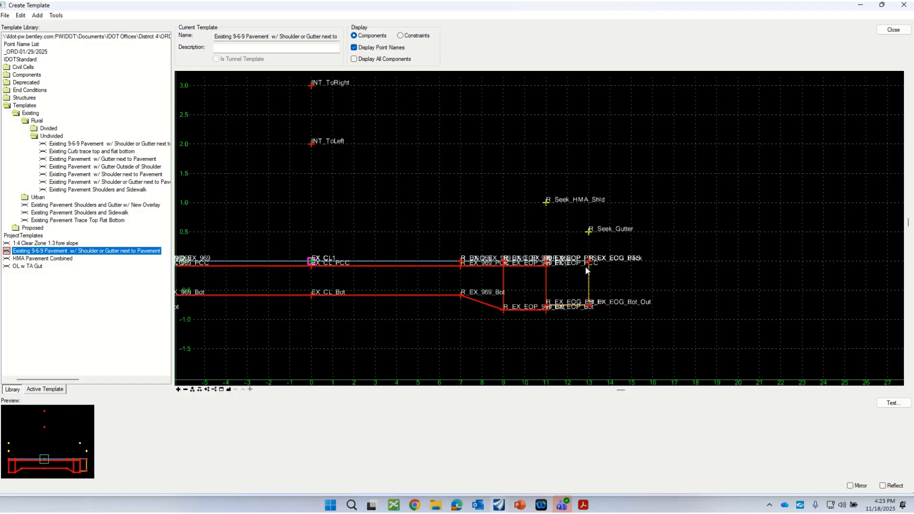
mouse_move(591, 264)
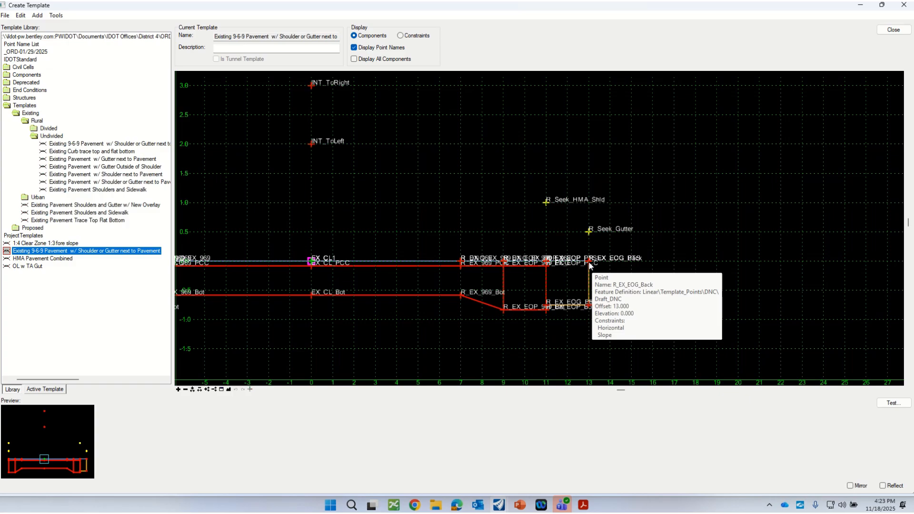
scroll(602, 259, "down", 1)
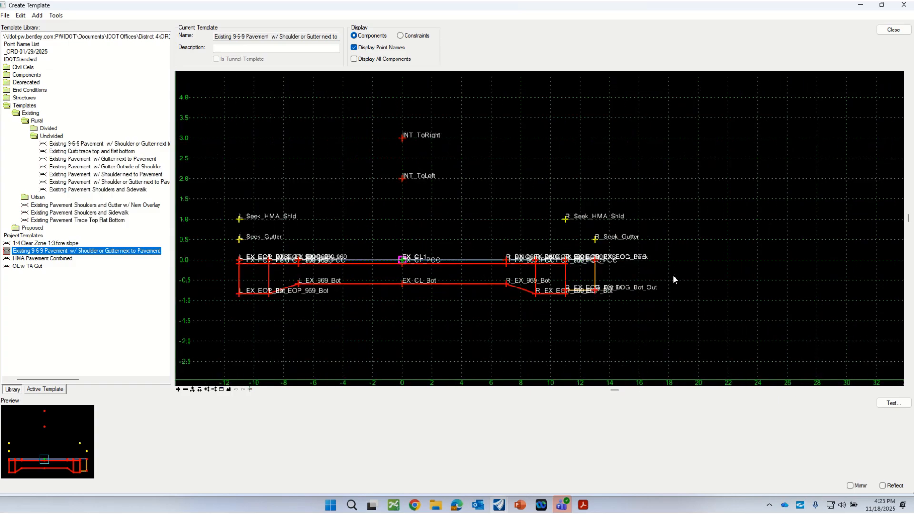
scroll(594, 242, "up", 1)
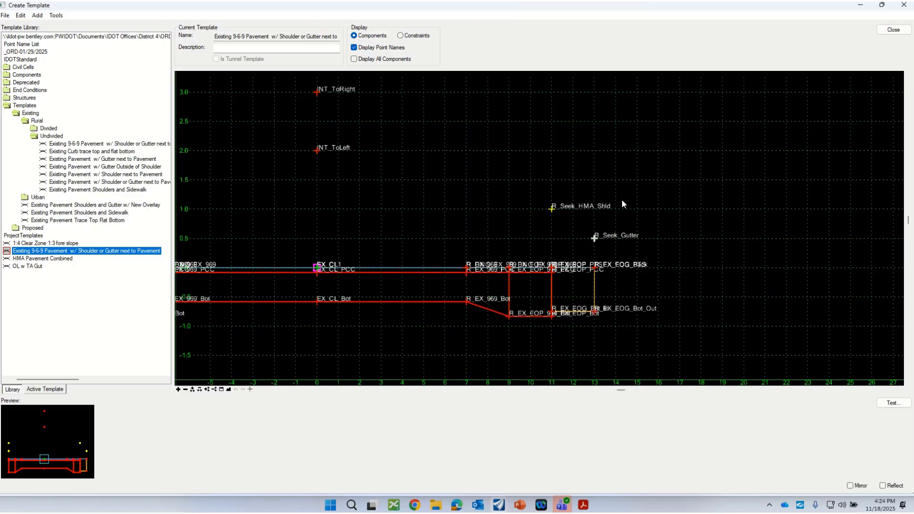
double_click(595, 241)
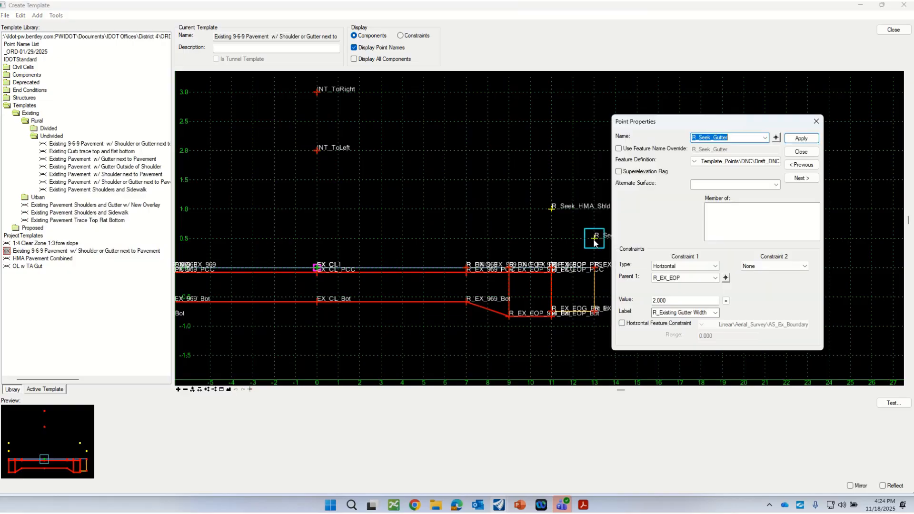
left_click(801, 152)
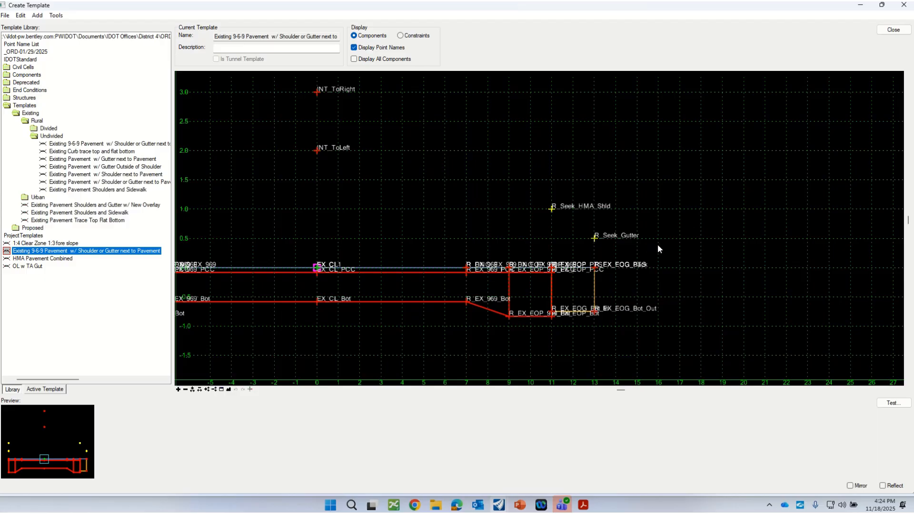
double_click(596, 241)
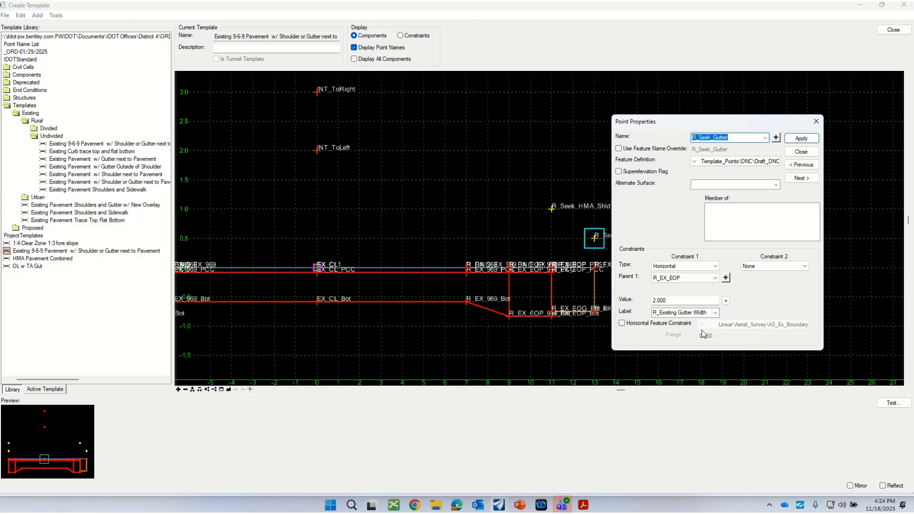
left_click_drag(675, 126, 703, 103)
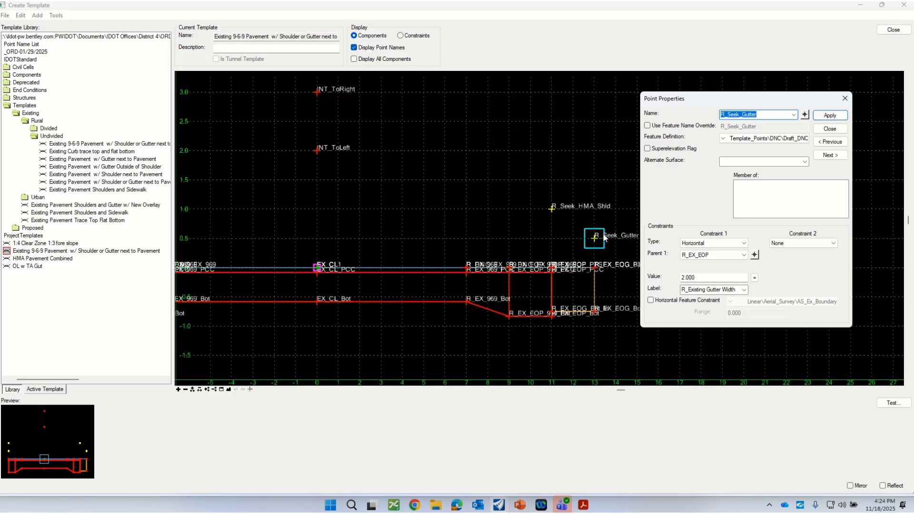
left_click(827, 129)
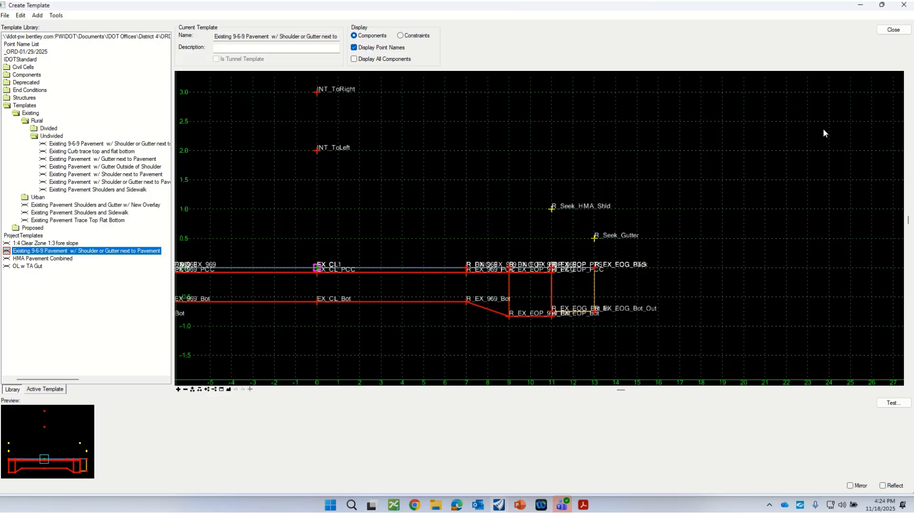
Inspect the properties of the R_Existing Curb Bottom component, including its feature definition and parent component
double_click(594, 300)
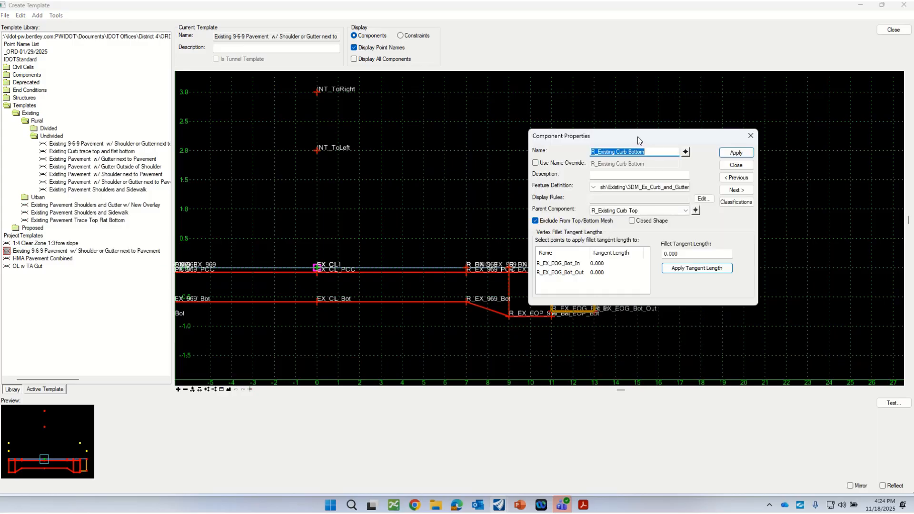
left_click_drag(637, 136, 738, 79)
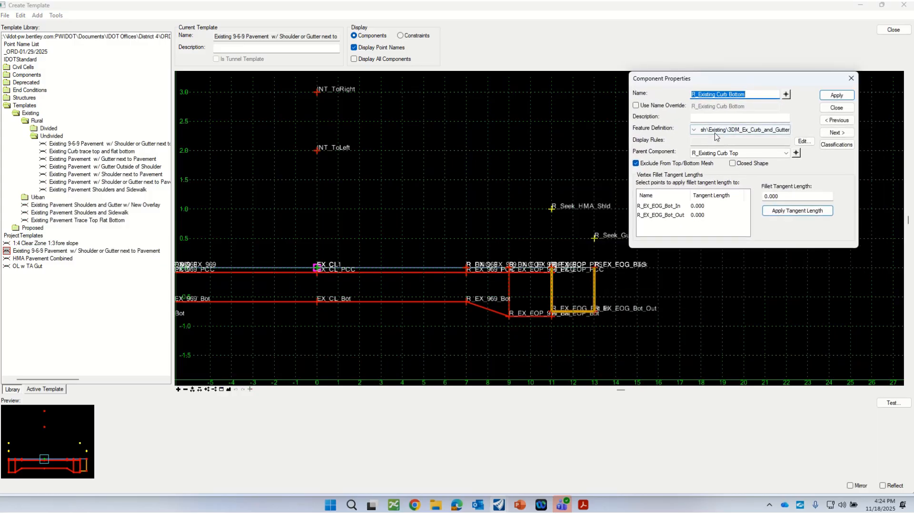
left_click(836, 109)
Test all point controls on R_Seek_Gutter by moving it horizontally to see how the gutter responds
scroll(635, 267, "down", 1)
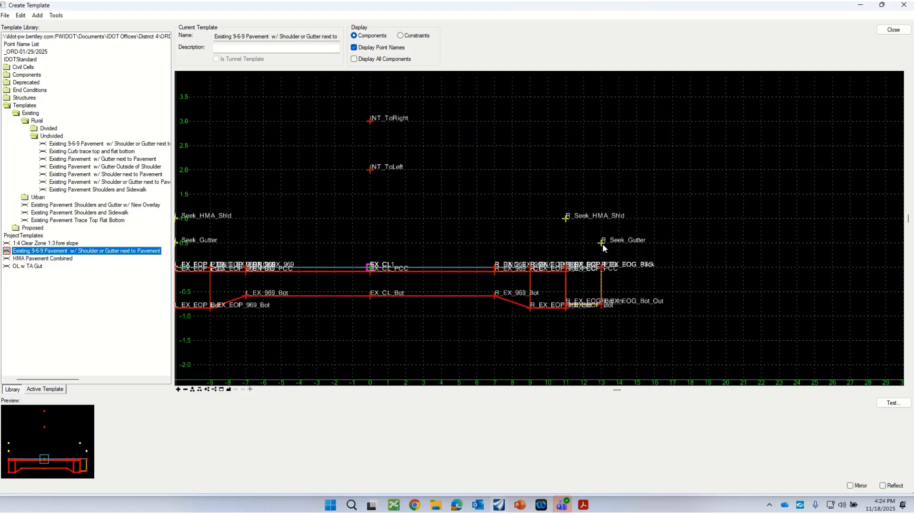
right_click(601, 244)
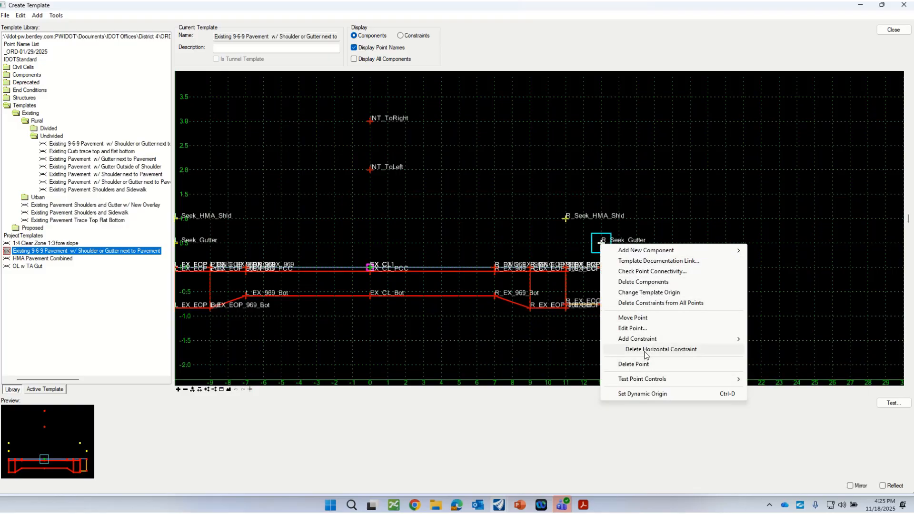
mouse_move(643, 380)
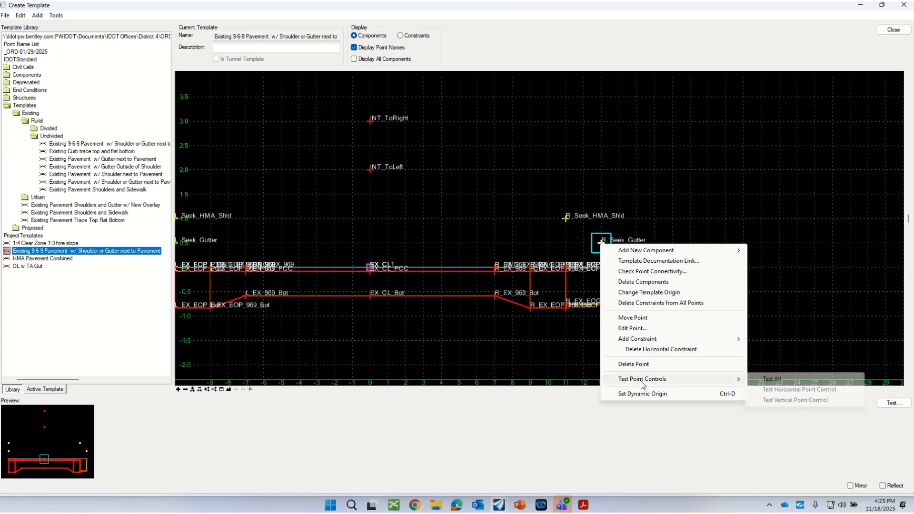
left_click(779, 381)
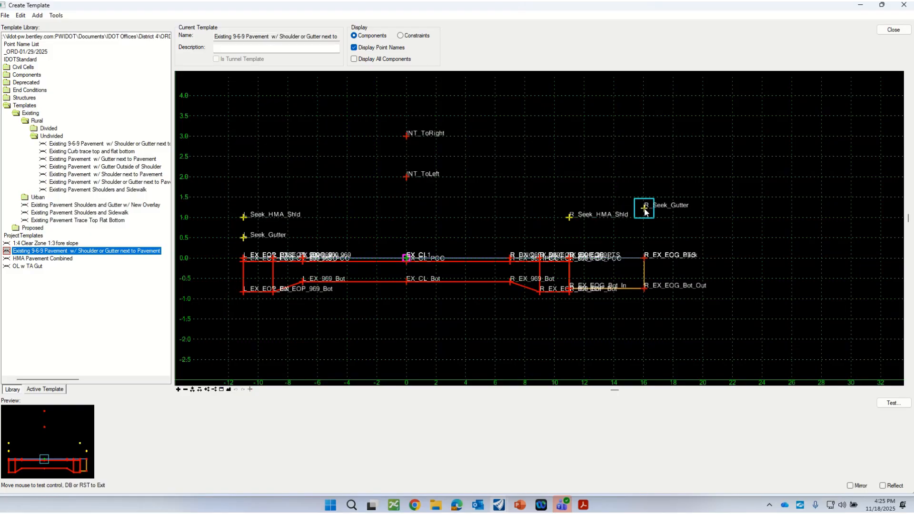
scroll(614, 287, "up", 1)
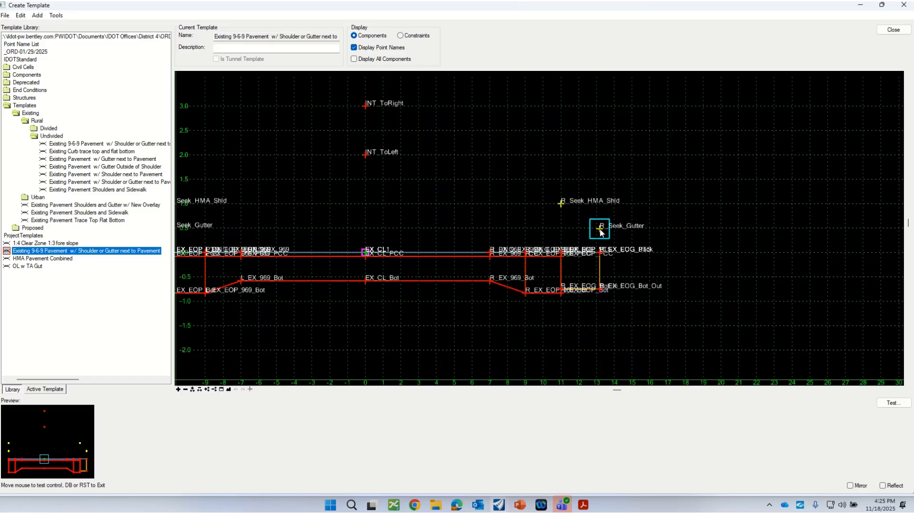
left_click(600, 233)
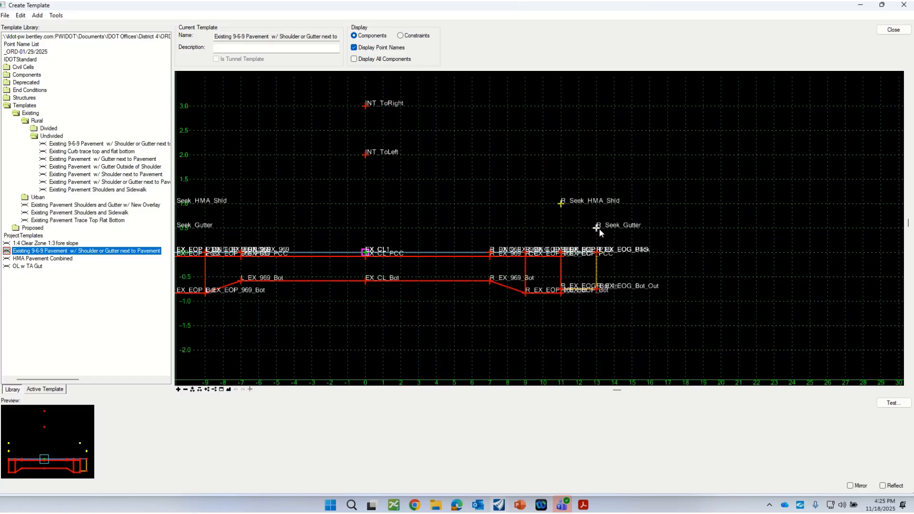
Examine the Horizontal Feature Constraint option in R_Seek_Gutter's point properties, leaving the change unapplied
double_click(598, 229)
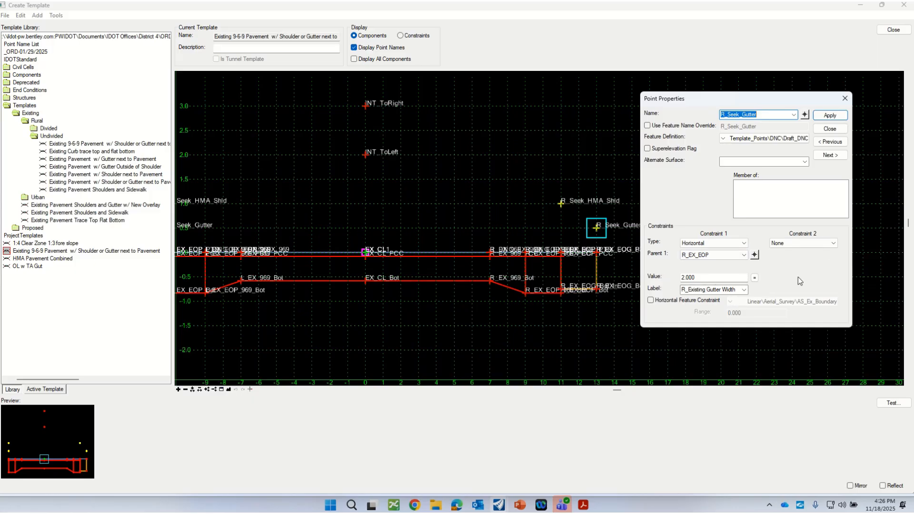
left_click_drag(729, 102, 768, 105)
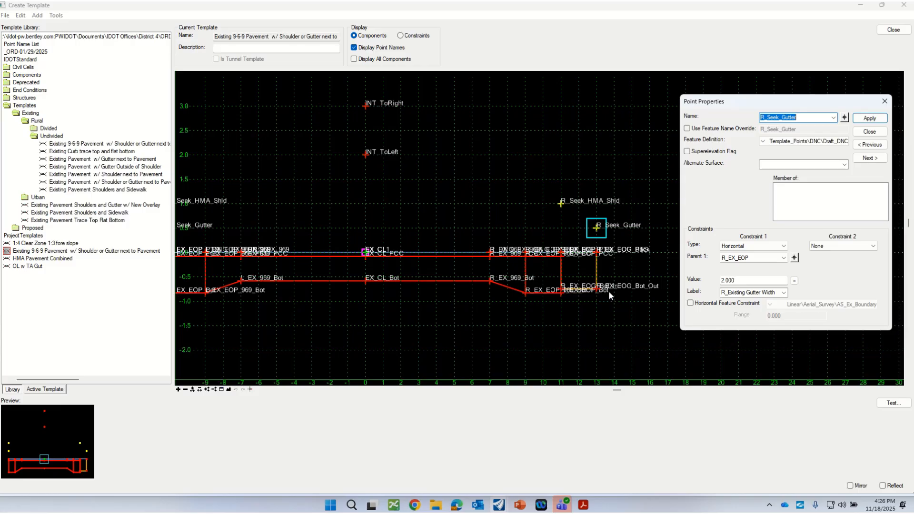
scroll(492, 290, "up", 2)
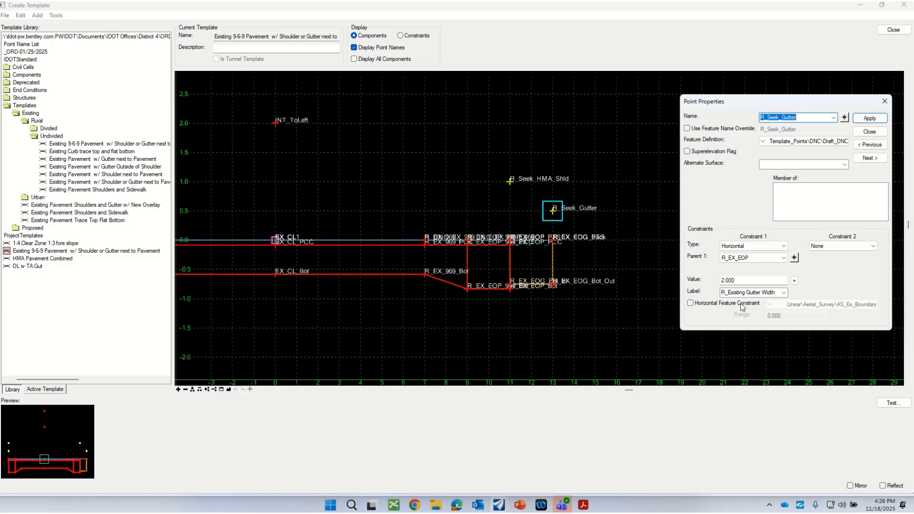
left_click(694, 304)
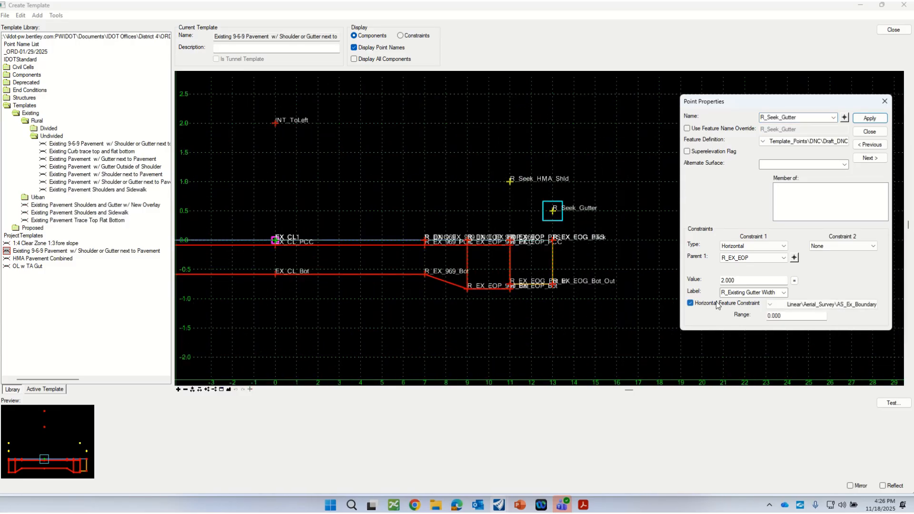
left_click(690, 304)
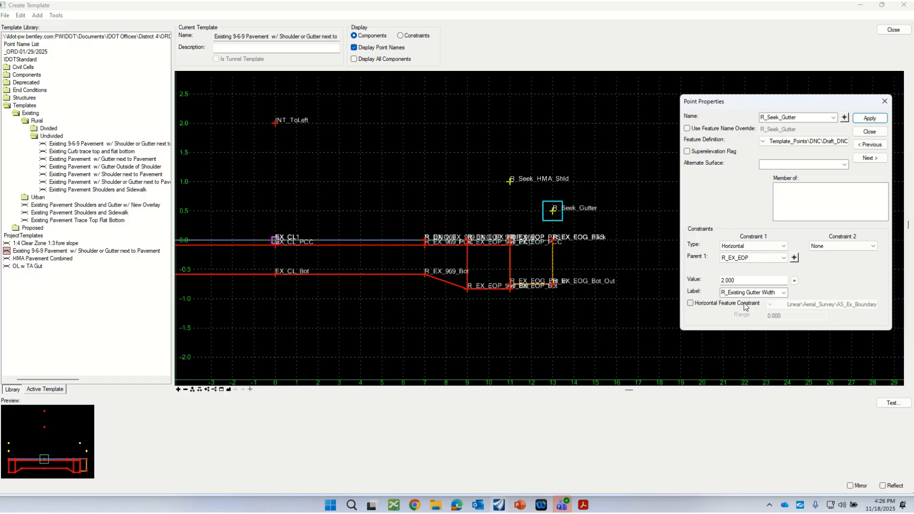
left_click(690, 303)
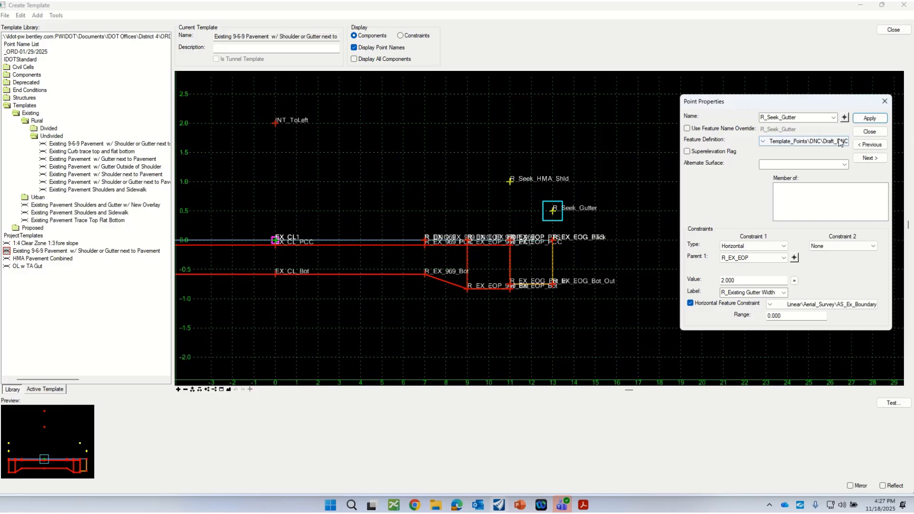
left_click(869, 132)
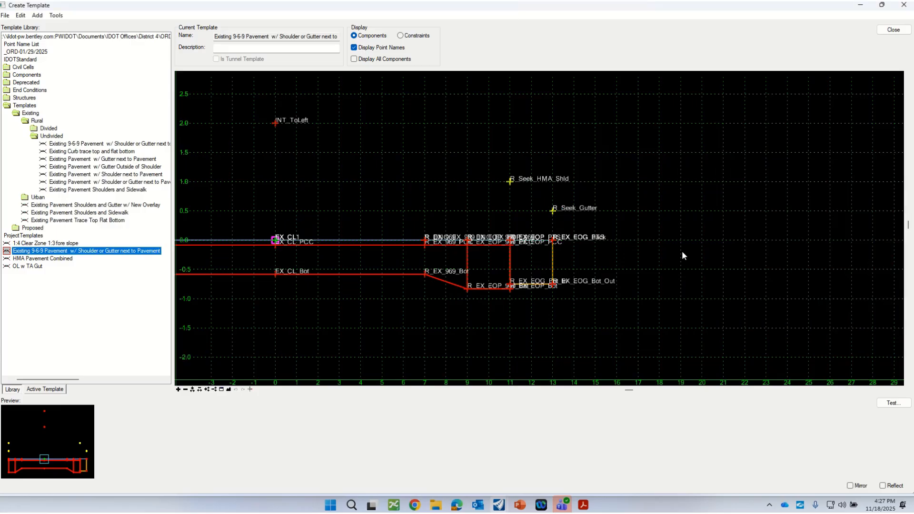
Test all point controls on L_Seek_Gutter by moving it outward to see how the gutter responds
scroll(365, 267, "up", 2)
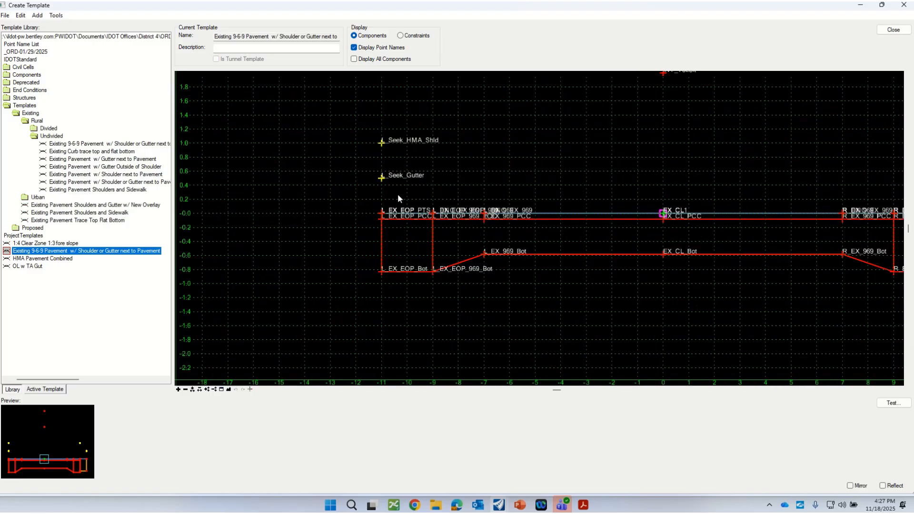
right_click(383, 180)
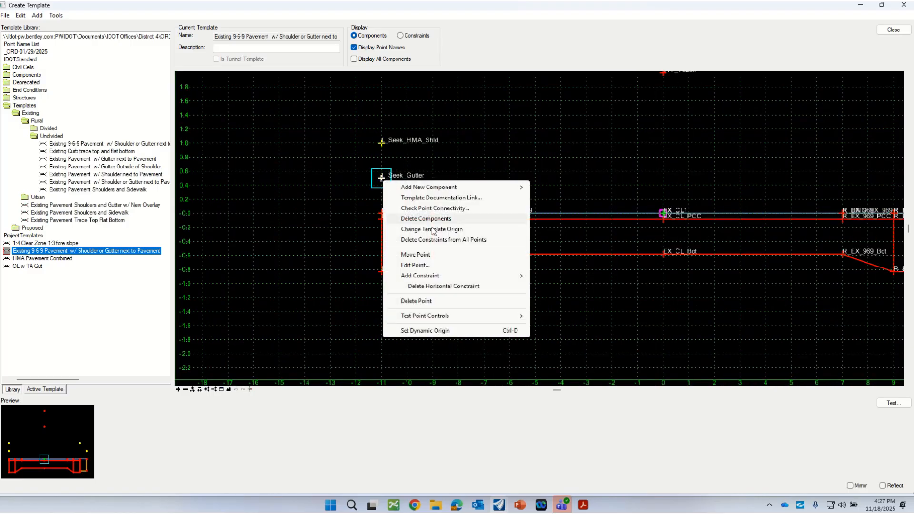
mouse_move(424, 316)
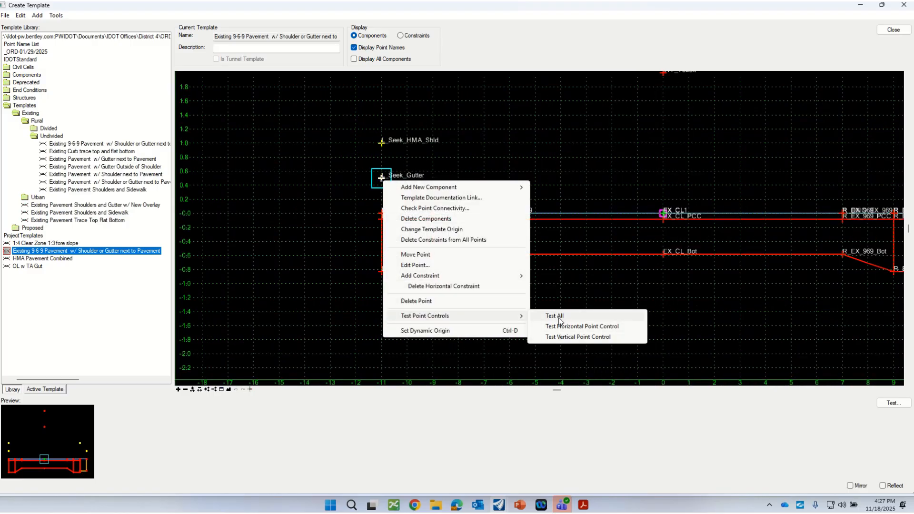
left_click(554, 315)
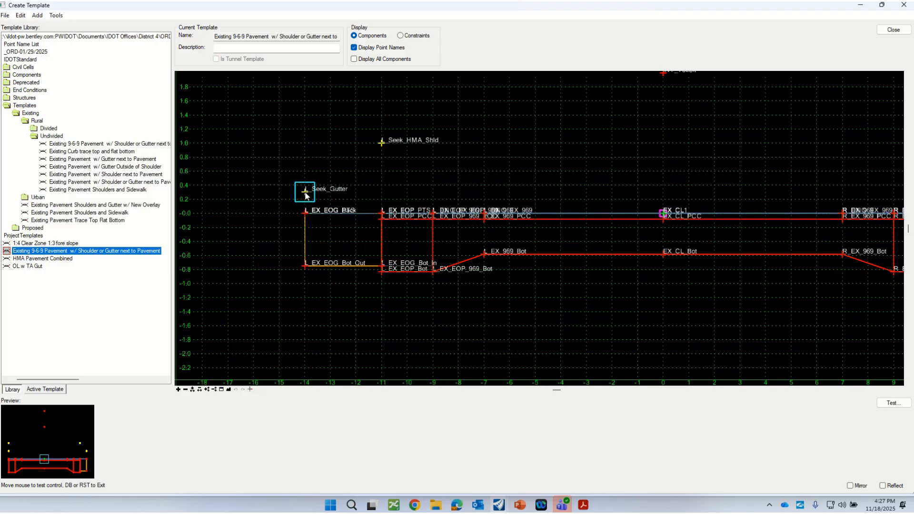
left_click(307, 182)
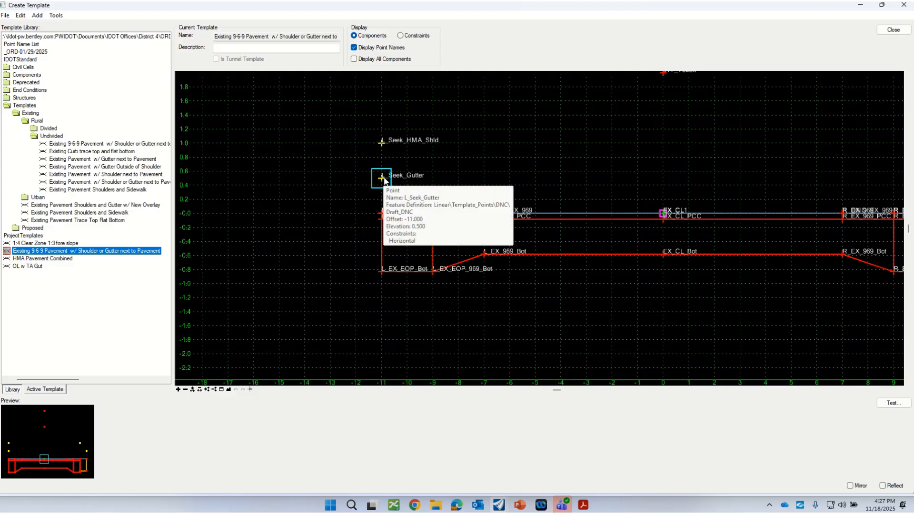
Set R_Seek_Gutter's horizontal constraint value from R_EX_EOP to 0 and apply it
scroll(257, 218, "down", 1)
scroll(258, 220, "down", 1)
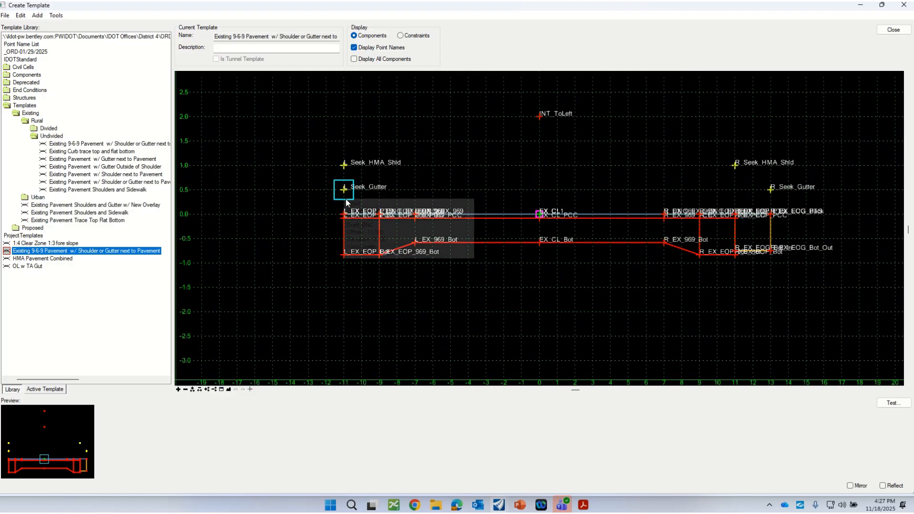
scroll(295, 225, "down", 1)
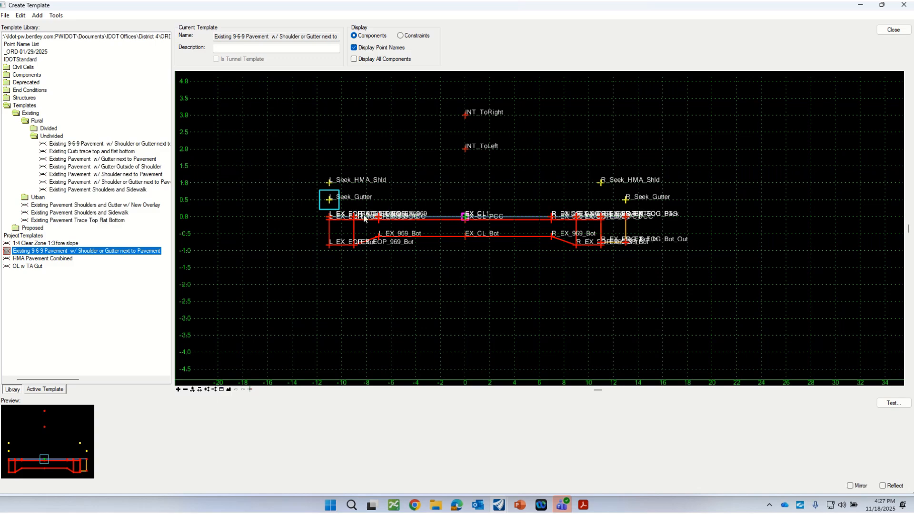
scroll(635, 209, "up", 1)
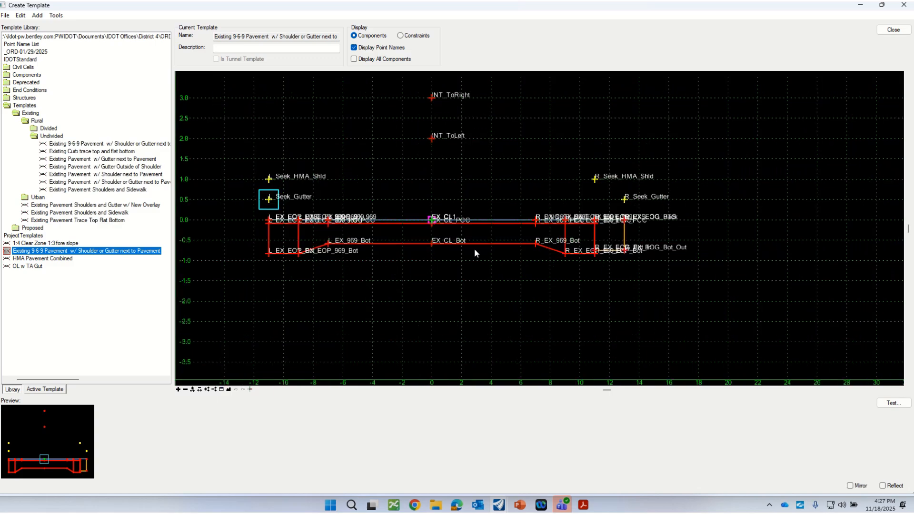
double_click(624, 201)
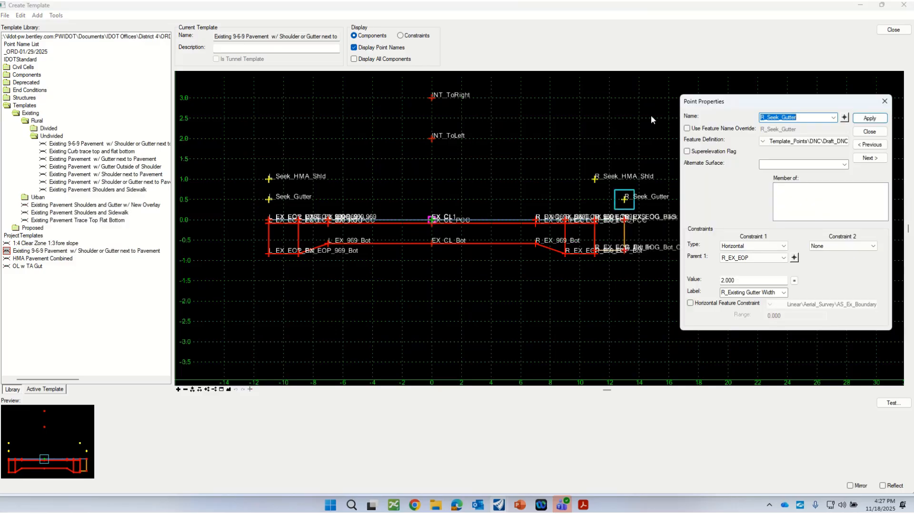
double_click(742, 280)
type("0")
key("Return")
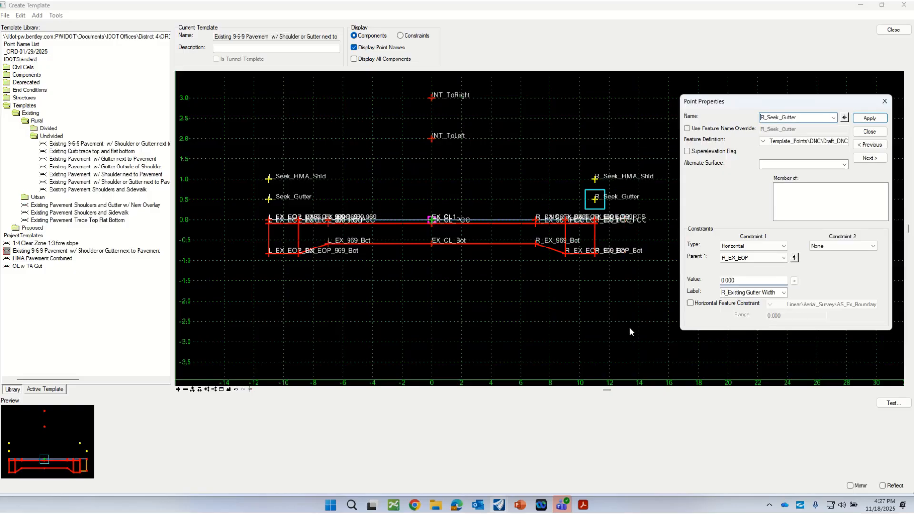
left_click(869, 132)
Save the template library with the edited existing 9-6-9 pavement template
scroll(642, 195, "down", 2)
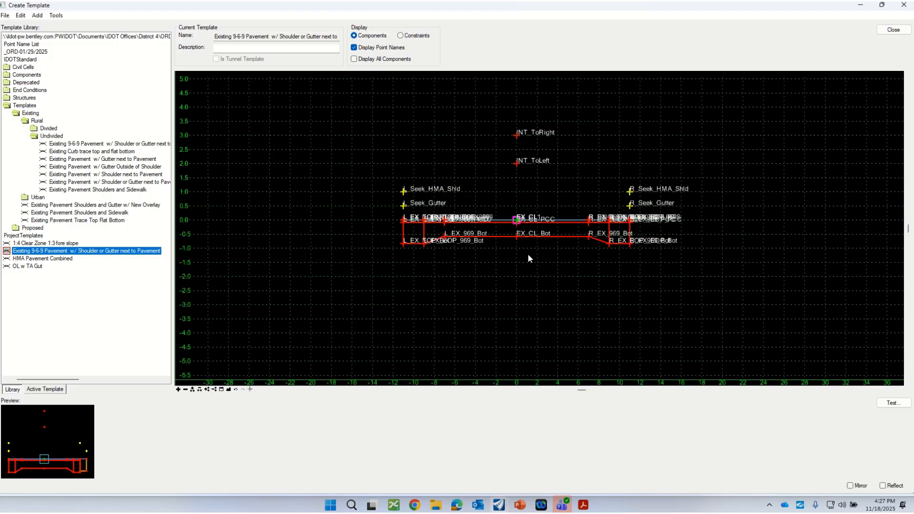
left_click(5, 17)
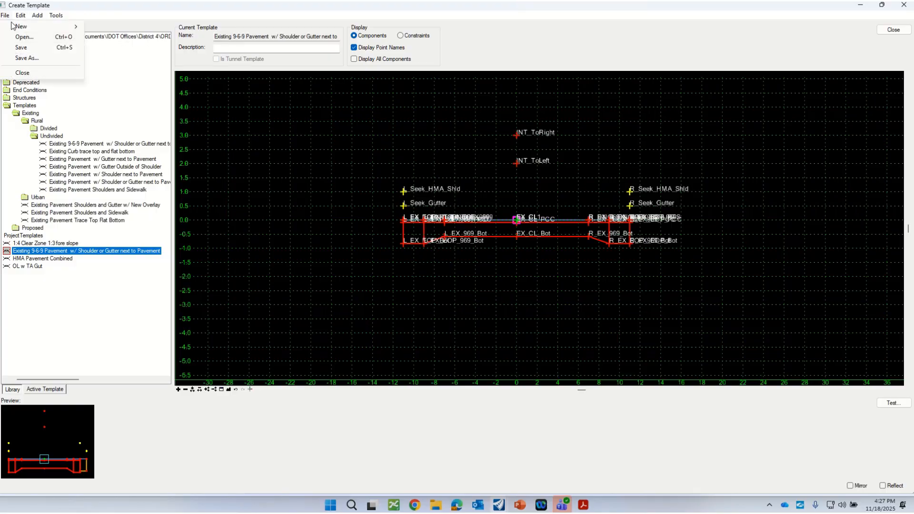
left_click(27, 48)
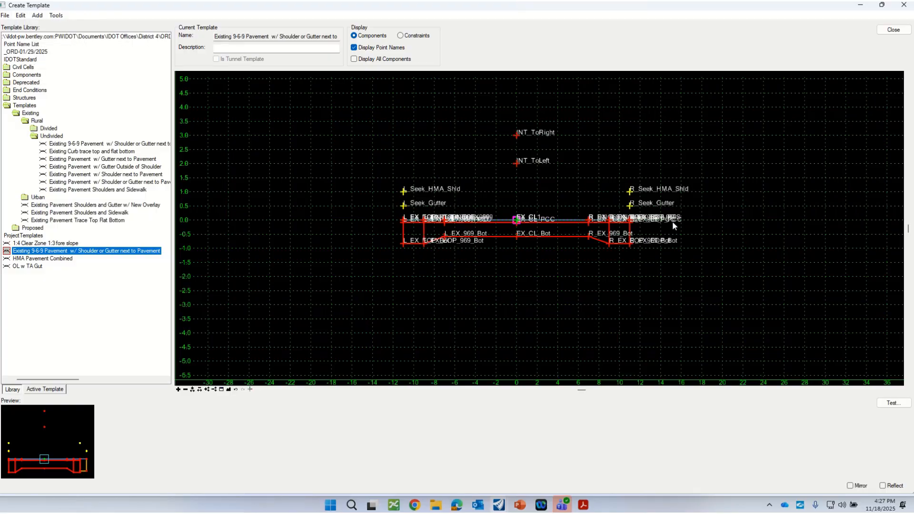
scroll(672, 221, "up", 1)
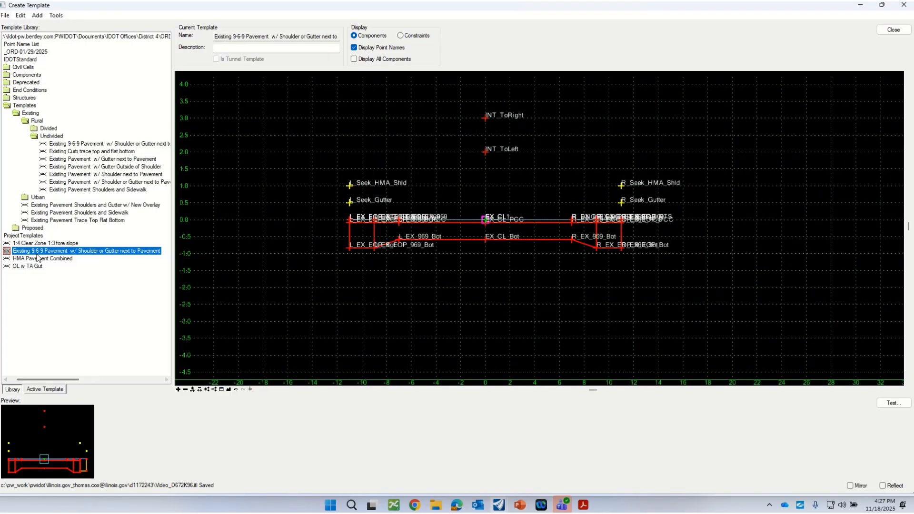
Open the OL w TA Gut project template for editing
double_click(24, 267)
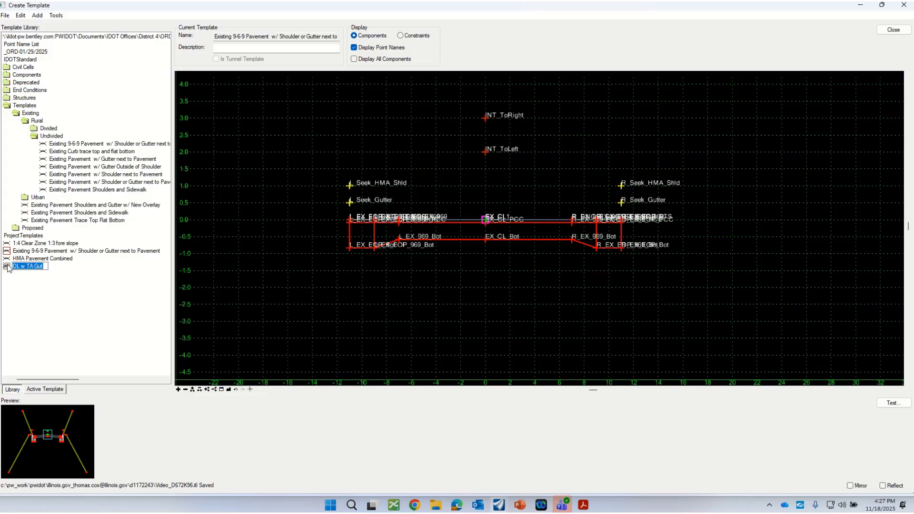
double_click(7, 268)
scroll(530, 249, "down", 1)
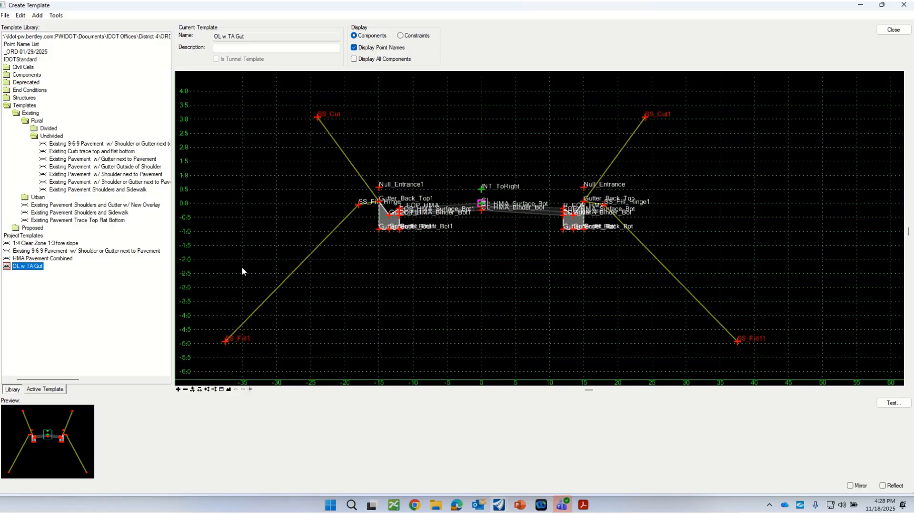
Set the vertical step to .1 in the dynamic settings, then close them
left_click(249, 389)
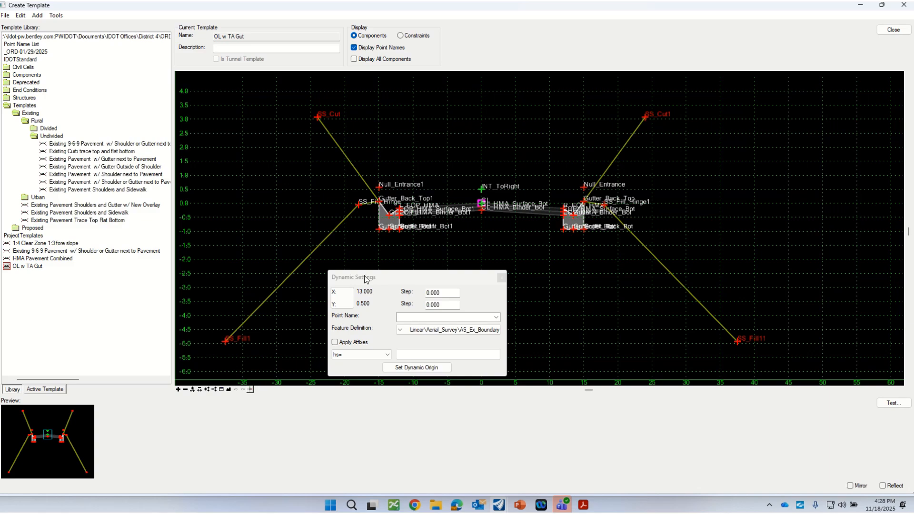
left_click_drag(365, 278, 366, 275)
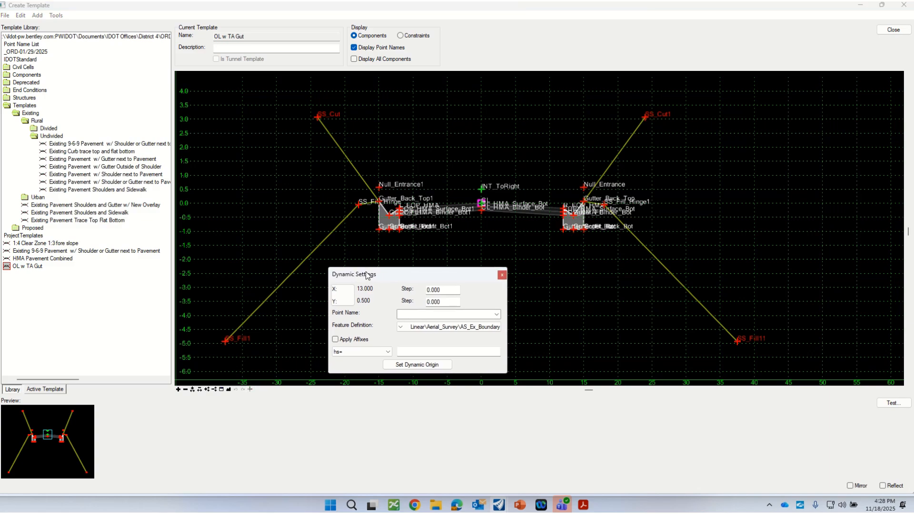
double_click(451, 289)
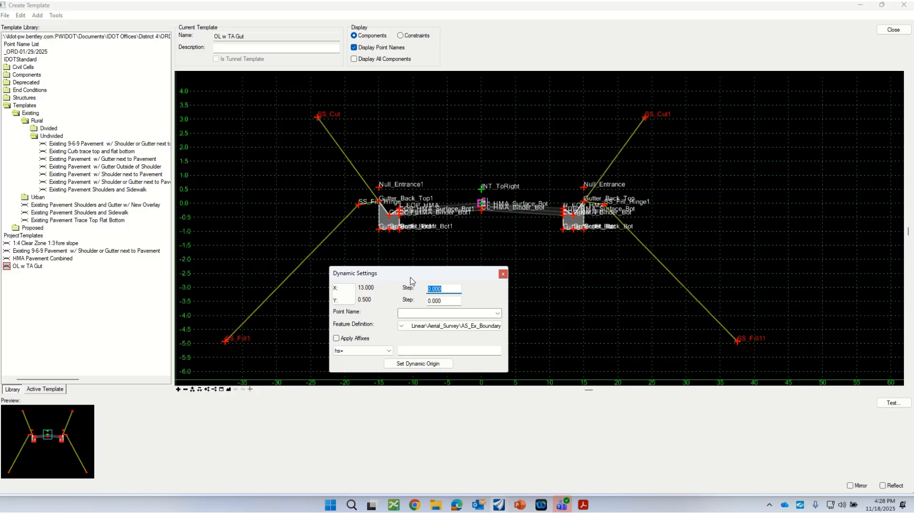
key("BackSpace")
left_click(442, 301)
left_click_drag(442, 301, 403, 297)
type(".1")
left_click(456, 290)
left_click(503, 275)
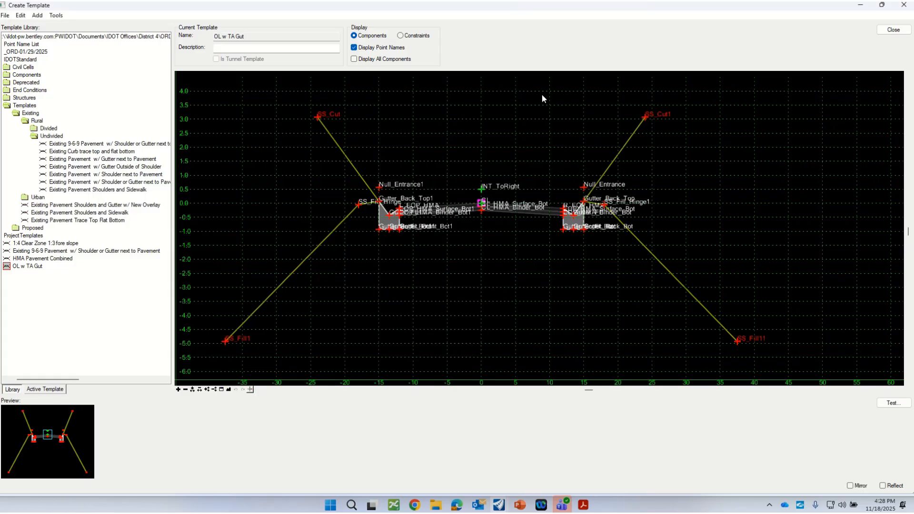
Add the project's existing 9-6-9 pavement template to OL w TA Gut, placing its origin at about 0, -2.5 below the centerline
scroll(540, 209, "up", 1)
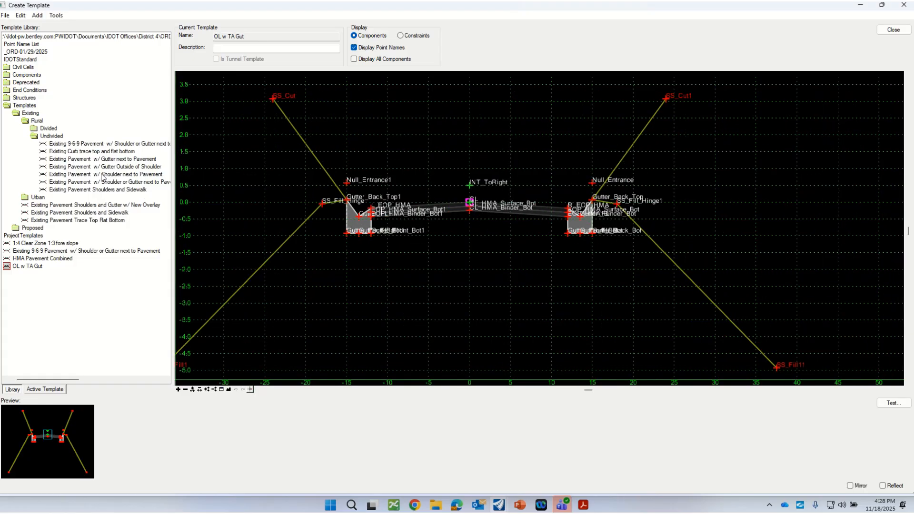
left_click(44, 251)
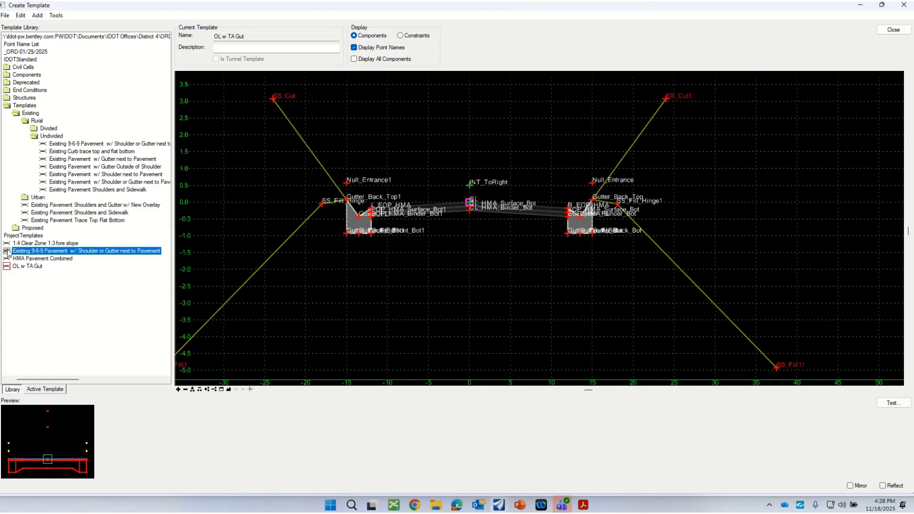
left_click_drag(8, 253, 469, 287)
scroll(478, 300, "up", 2)
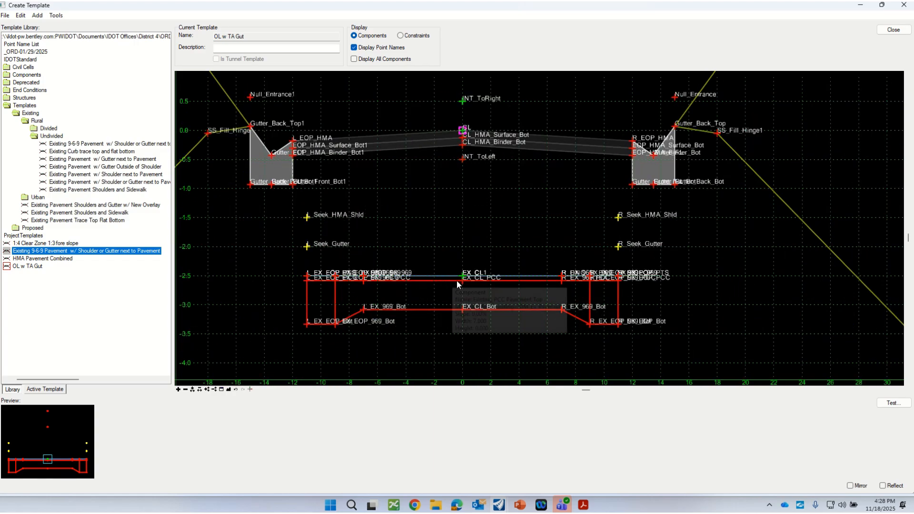
Examine the existing 9-6-9 pavement placed beneath the overlay section with point names hidden and then shown again
left_click(354, 49)
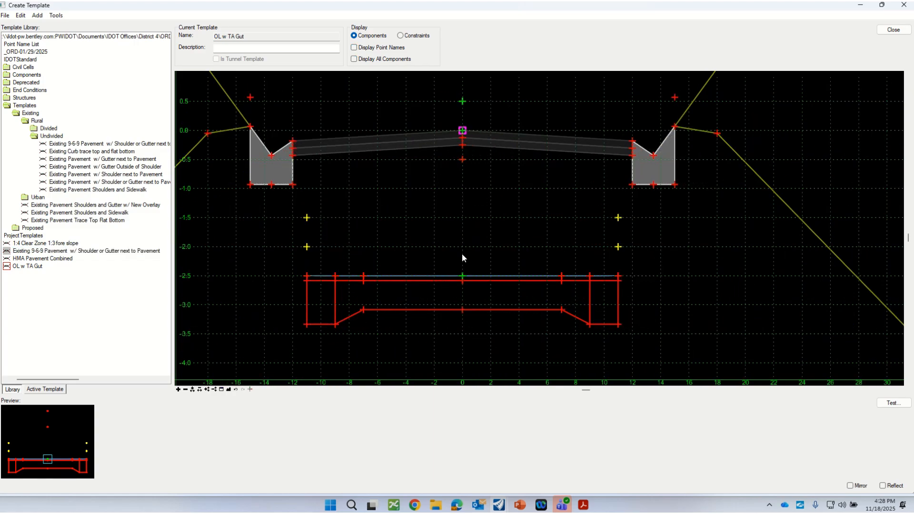
scroll(461, 257, "down", 2)
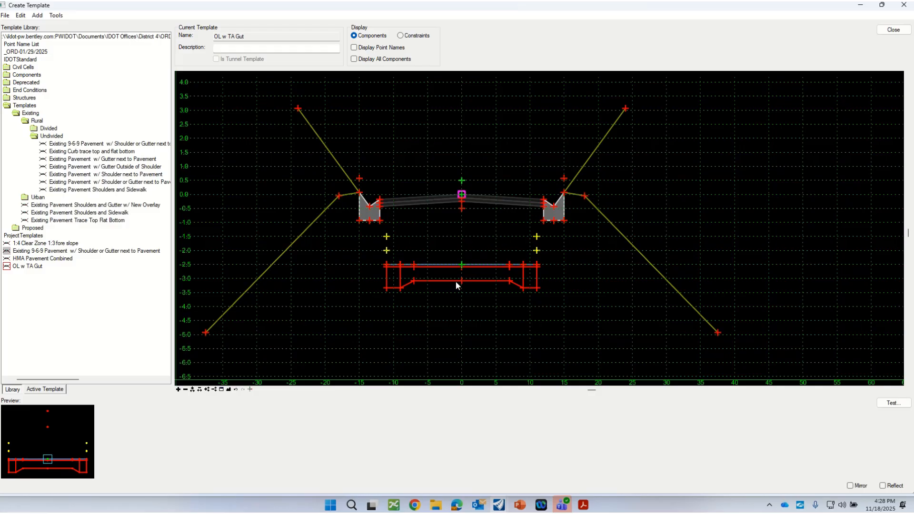
mouse_move(448, 266)
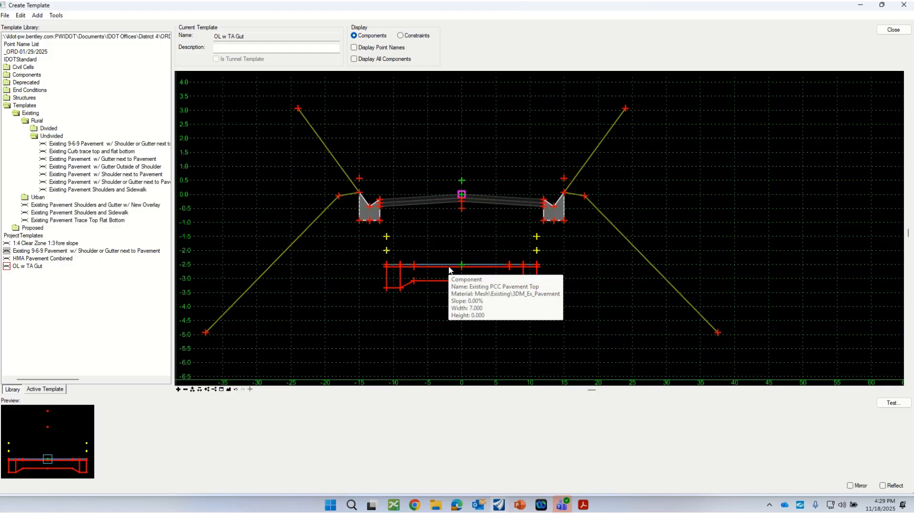
left_click(354, 48)
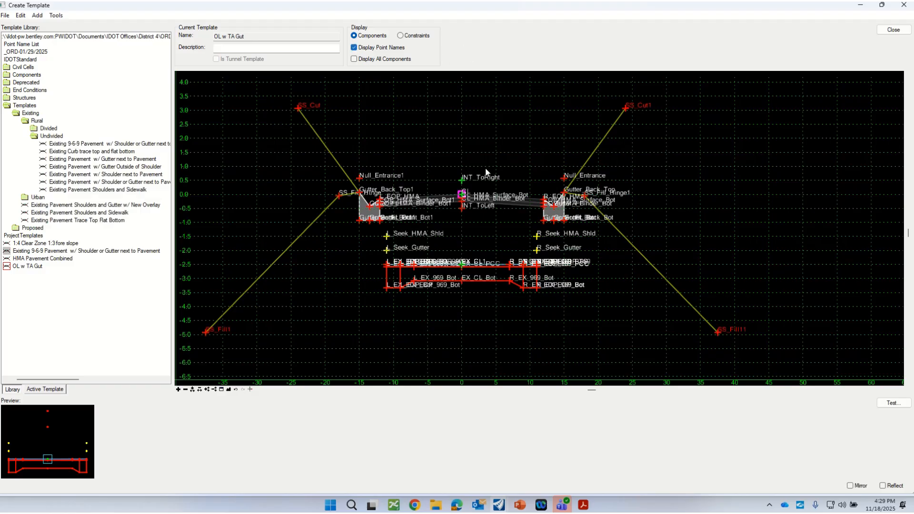
scroll(426, 292, "up", 2)
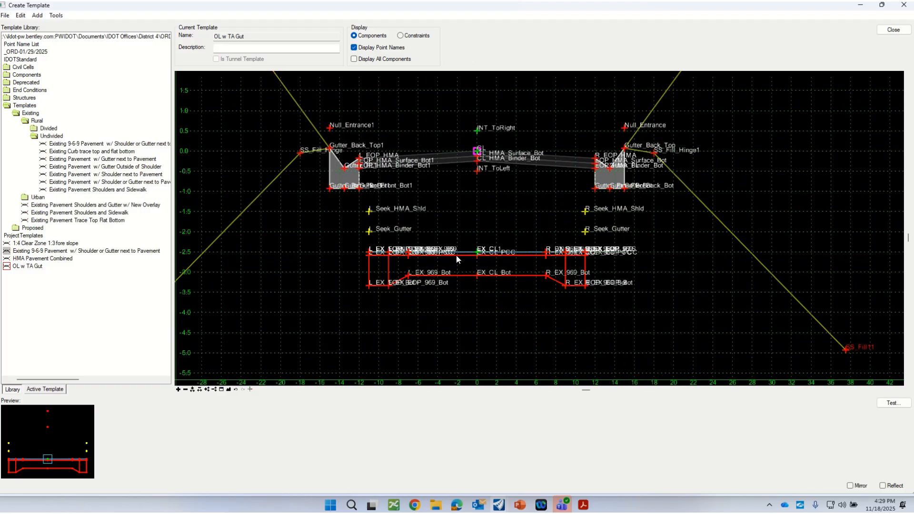
scroll(456, 255, "up", 1)
mouse_move(488, 259)
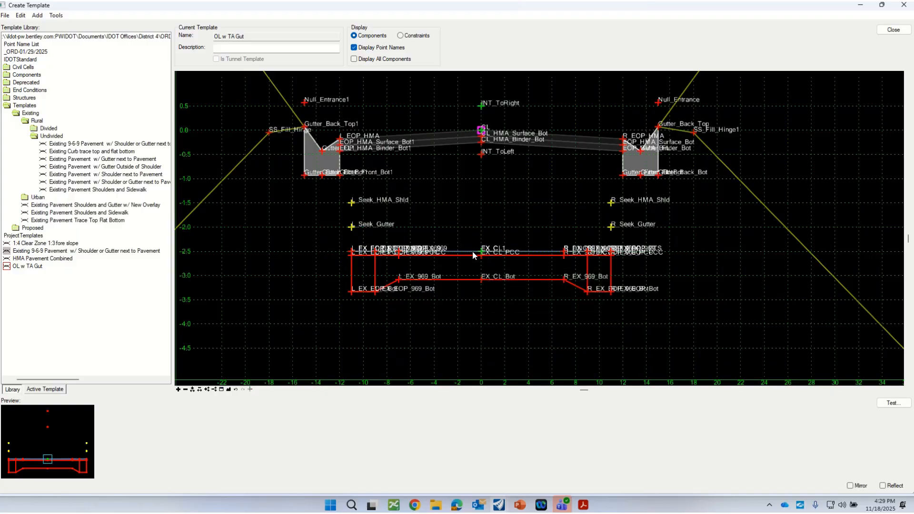
Examine the feature definition and overlay/stripping properties of the Existing Pavement Top component in the 9-6-9 pavement
double_click(472, 251)
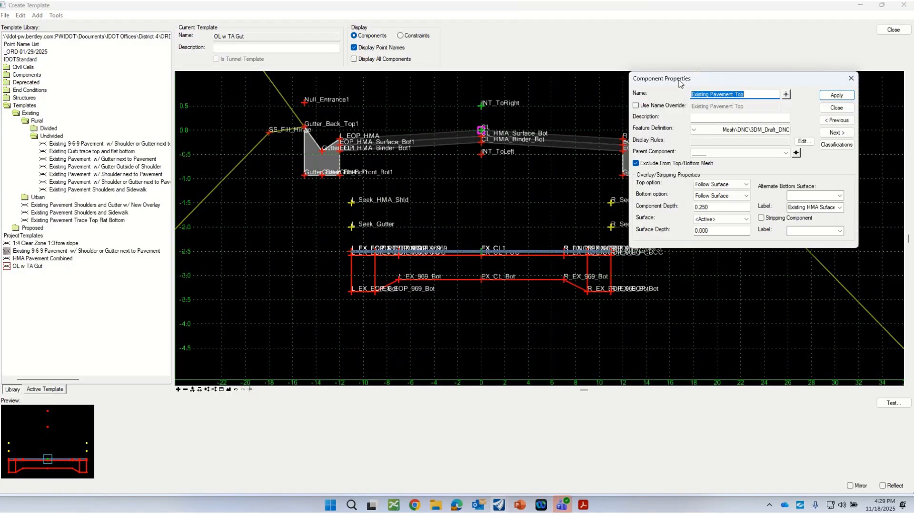
left_click_drag(681, 84, 703, 189)
scroll(574, 256, "up", 2)
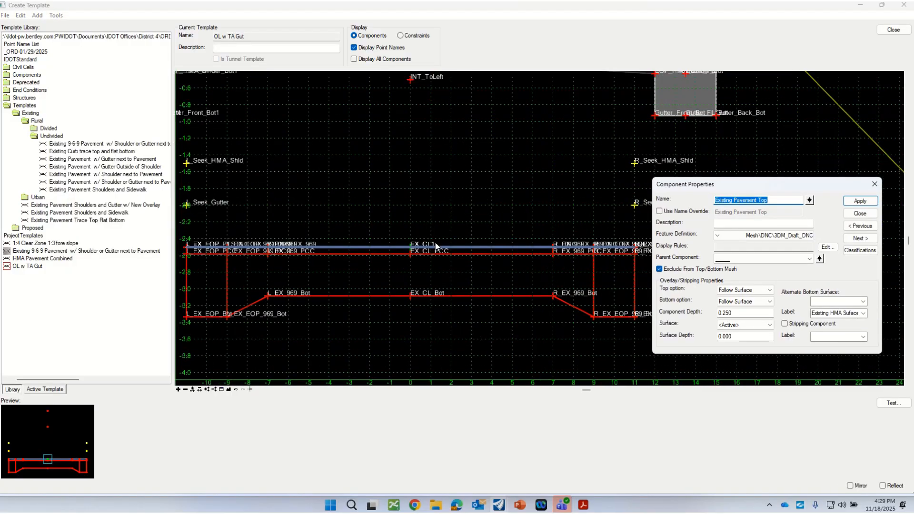
scroll(458, 247, "down", 2)
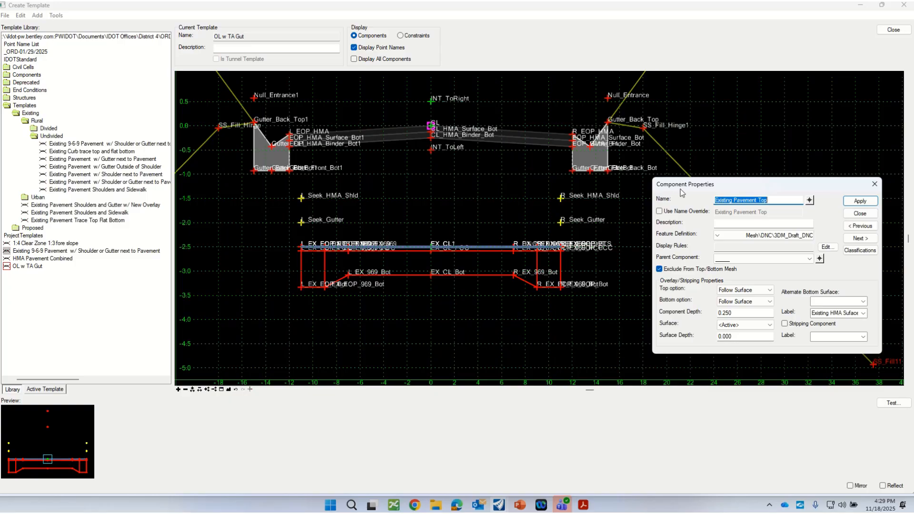
left_click_drag(680, 189, 614, 138)
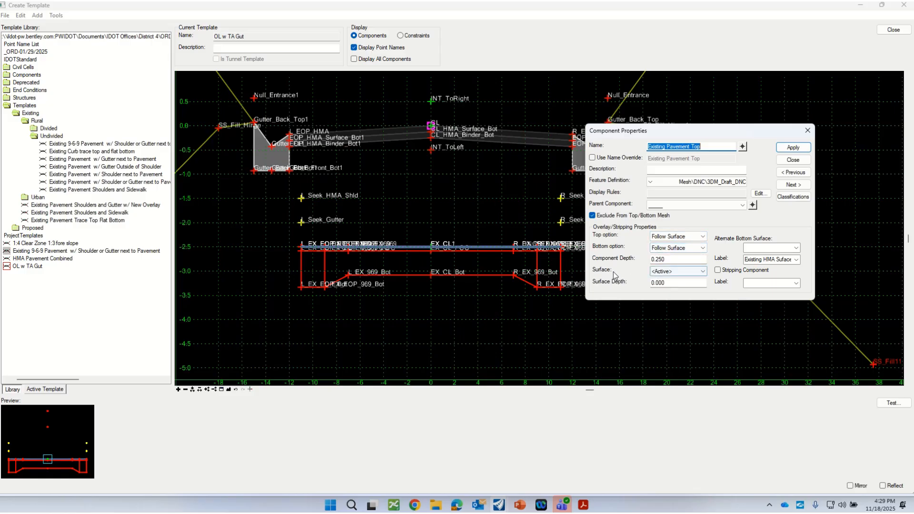
scroll(331, 319, "down", 1)
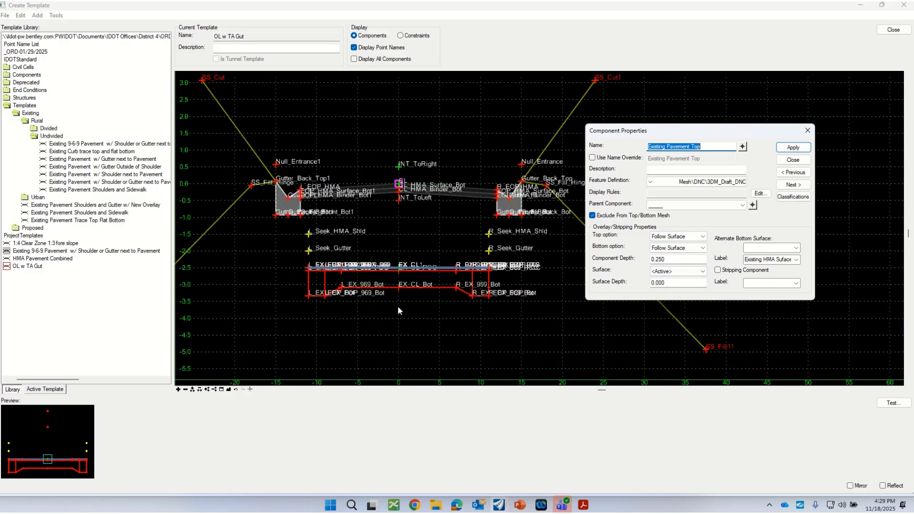
left_click(791, 160)
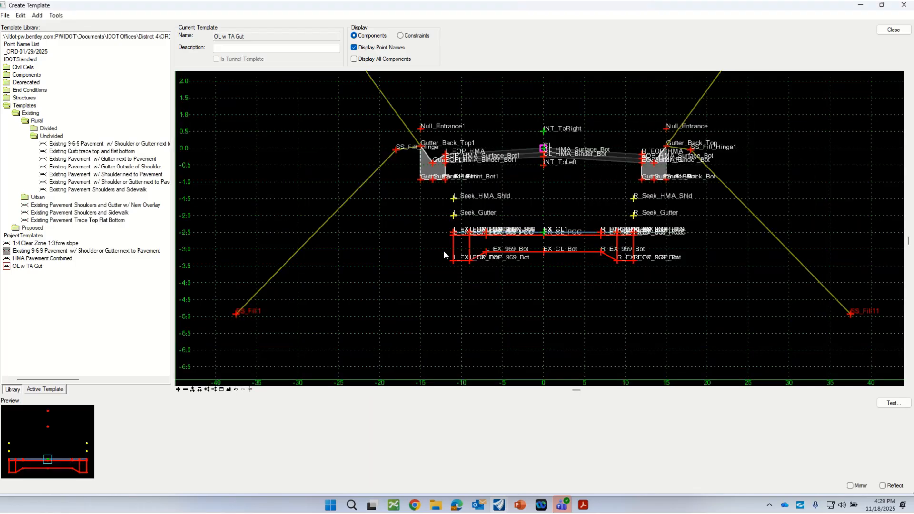
Save the template library and close the template editor
scroll(444, 255, "down", 1)
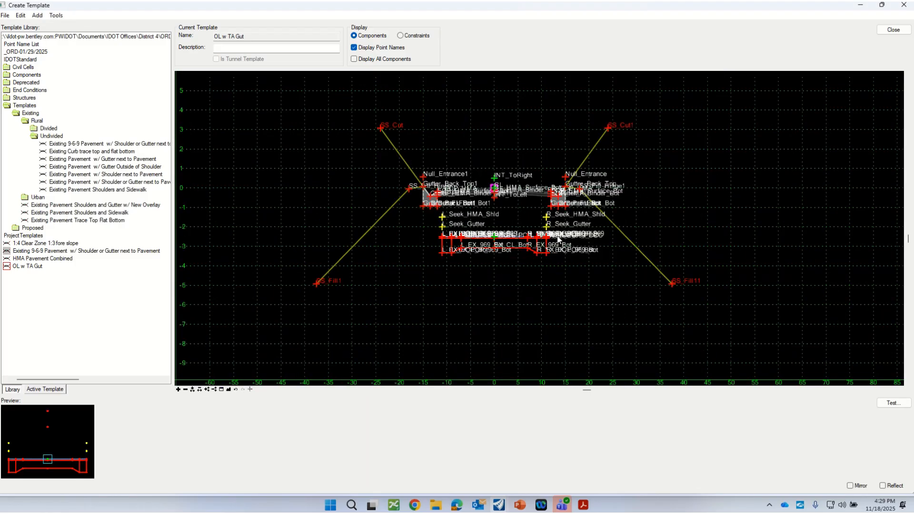
left_click(5, 15)
left_click(19, 47)
left_click(893, 30)
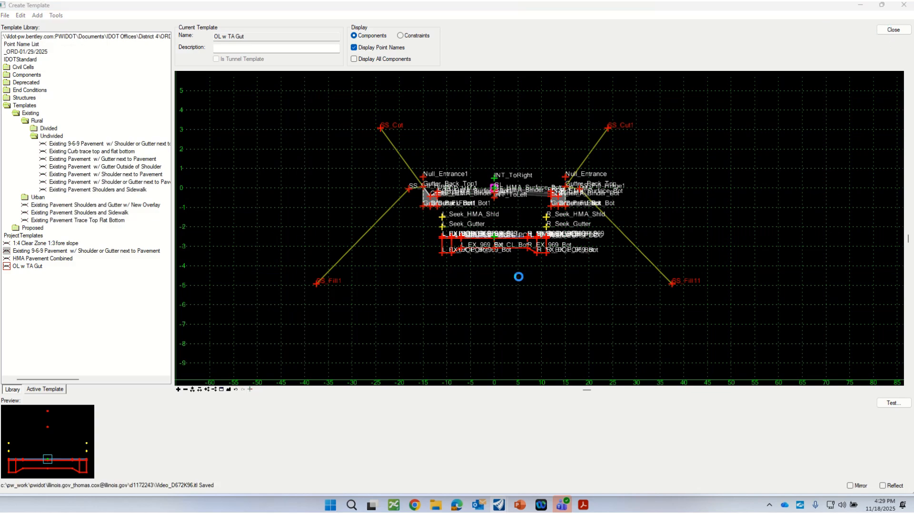
left_click(364, 322)
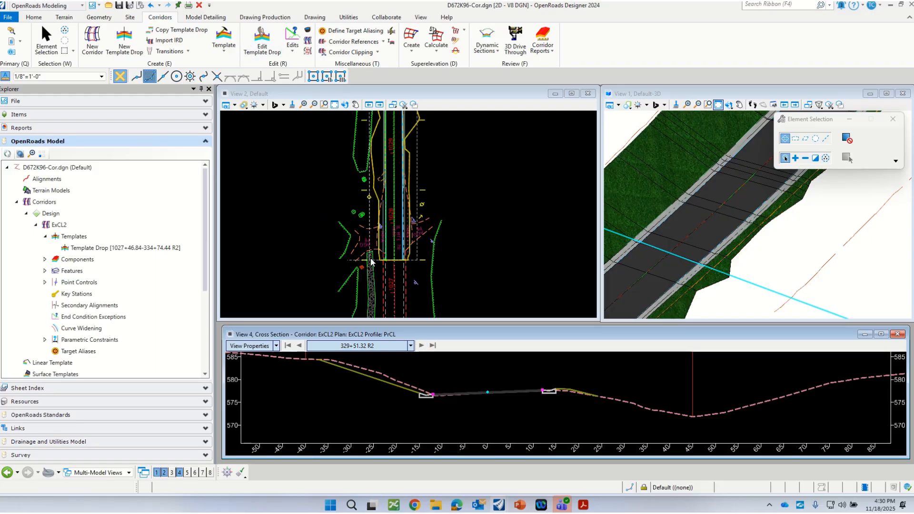
Synchronize the ExCL2 corridor's template drop with the template library
left_click(130, 248)
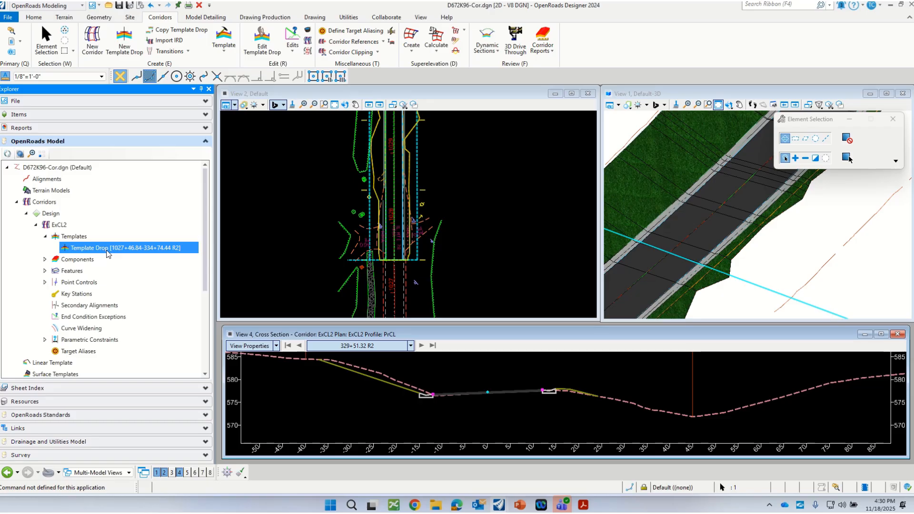
right_click(149, 251)
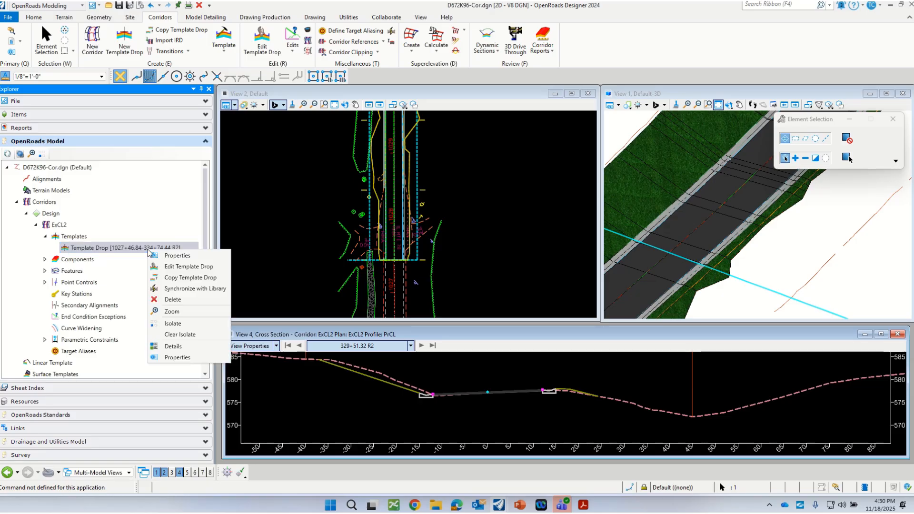
left_click(182, 289)
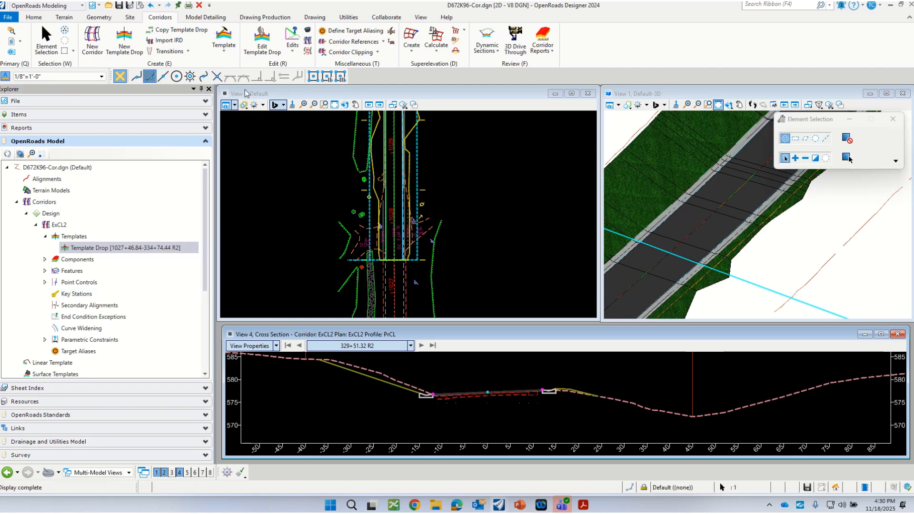
Examine how the existing 9-6-9 pavement sits under the overlay in the ExCL2 cross section at station 329+51.32 R2
scroll(490, 381, "up", 4)
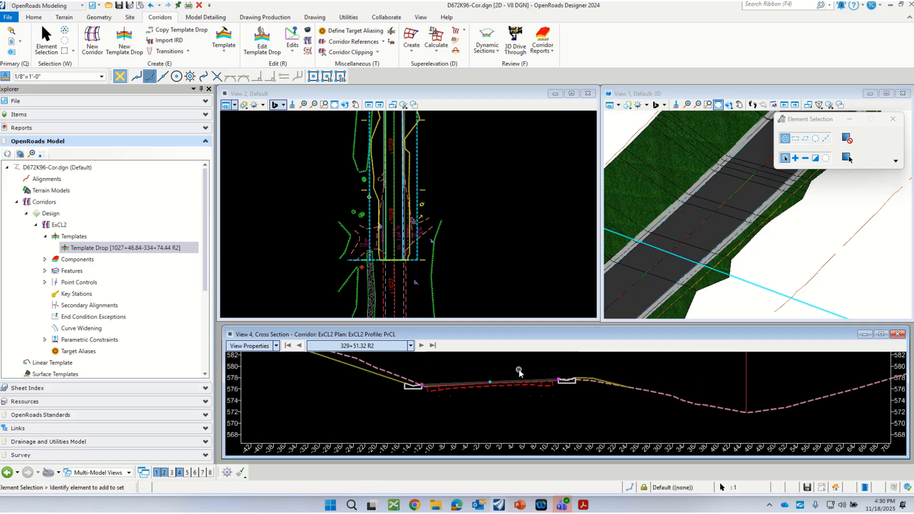
scroll(407, 429, "up", 2)
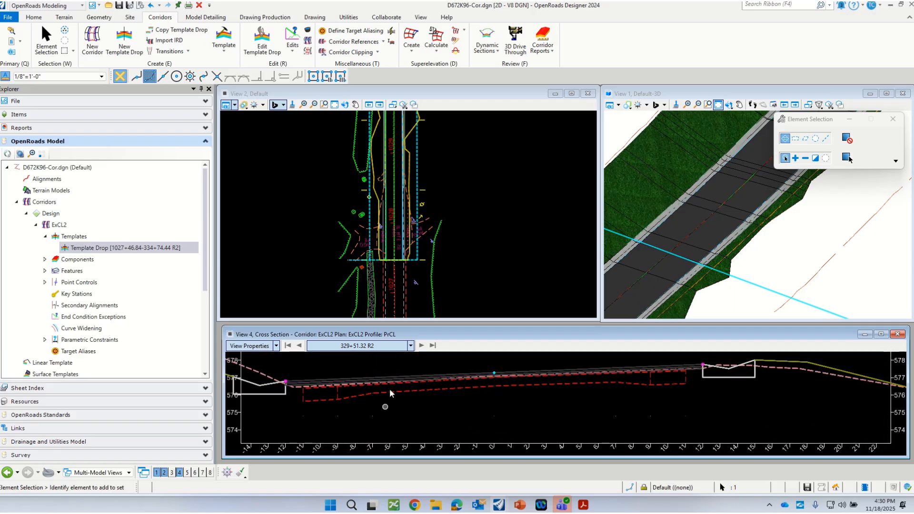
scroll(357, 392, "down", 1)
scroll(393, 377, "down", 1)
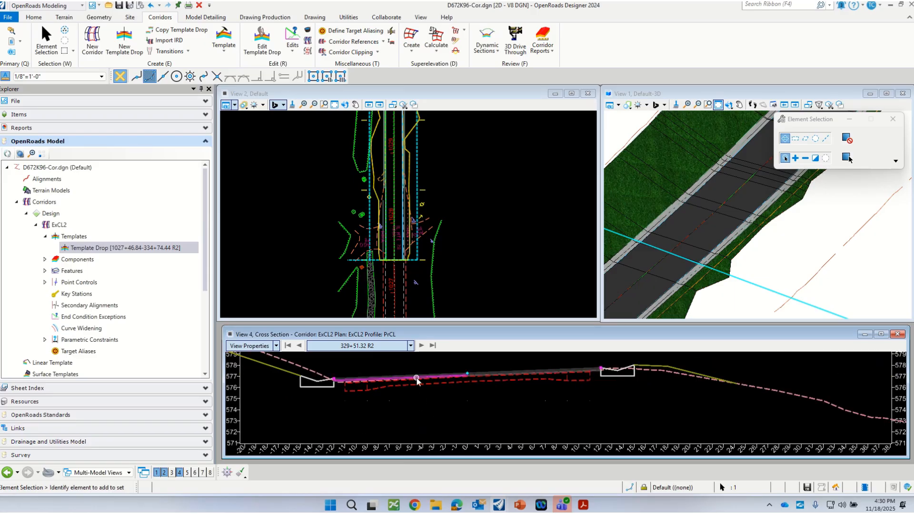
scroll(415, 377, "up", 2)
scroll(384, 383, "up", 2)
scroll(367, 381, "down", 2)
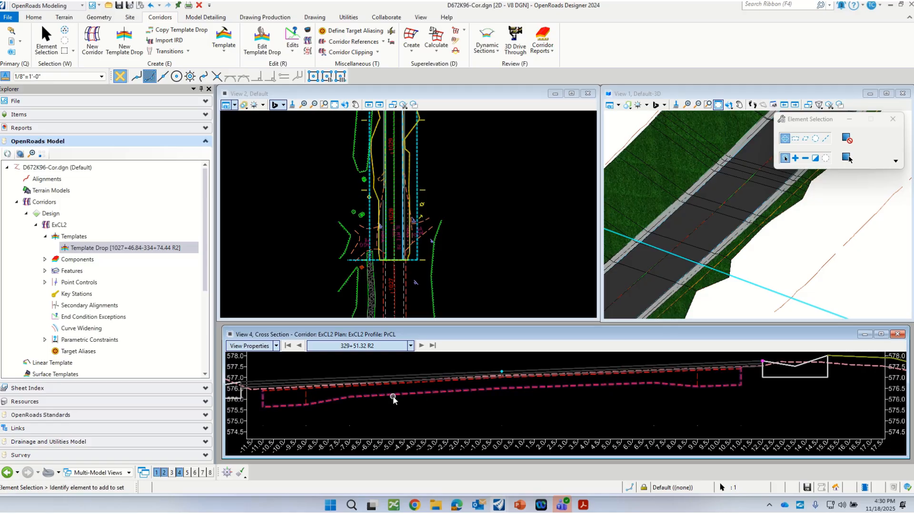
scroll(381, 396, "down", 1)
scroll(332, 398, "up", 2)
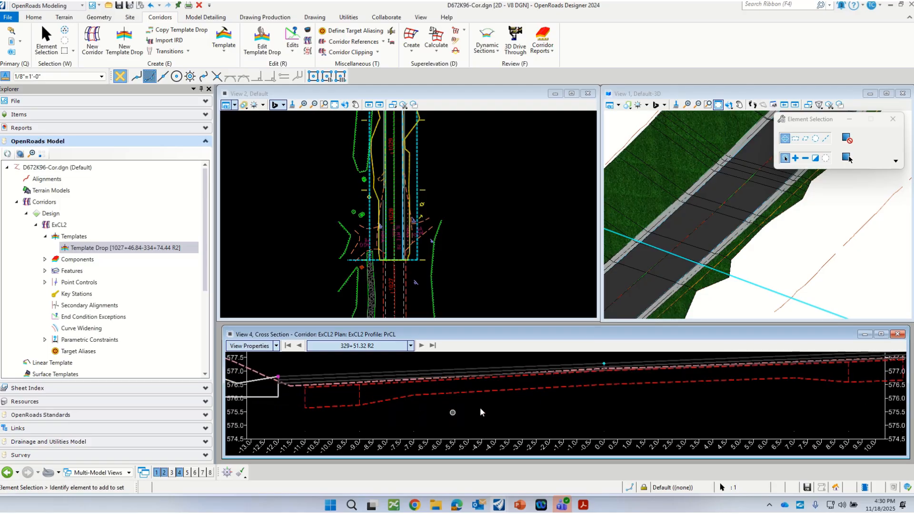
scroll(488, 399, "down", 1)
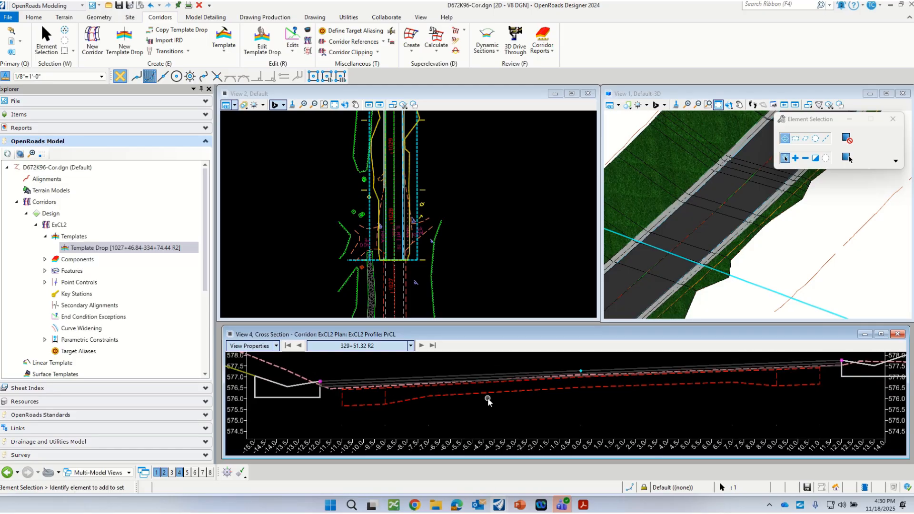
Save the corridor design file
key("ctrl+s")
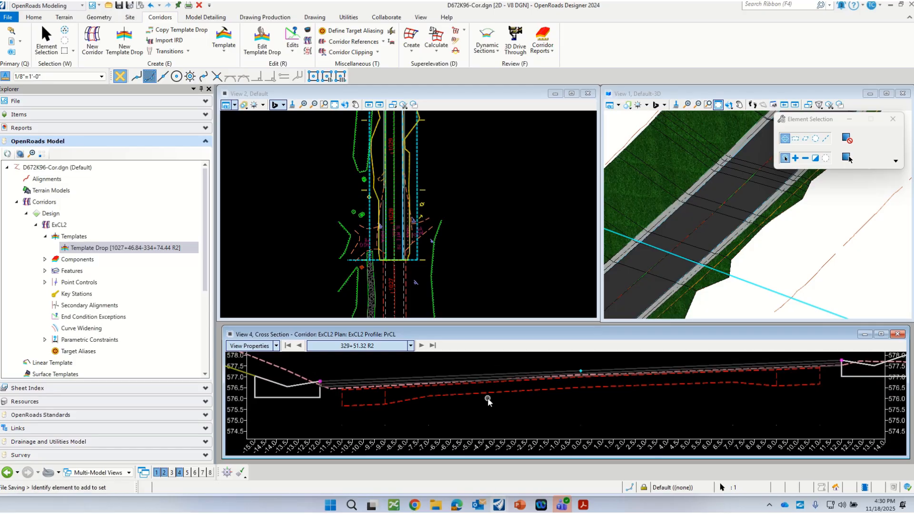
scroll(487, 398, "down", 1)
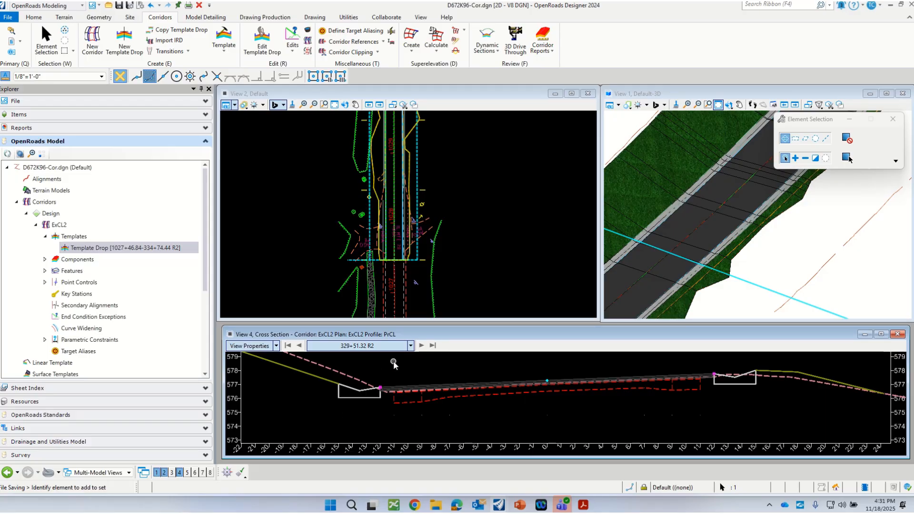
scroll(336, 412, "down", 1)
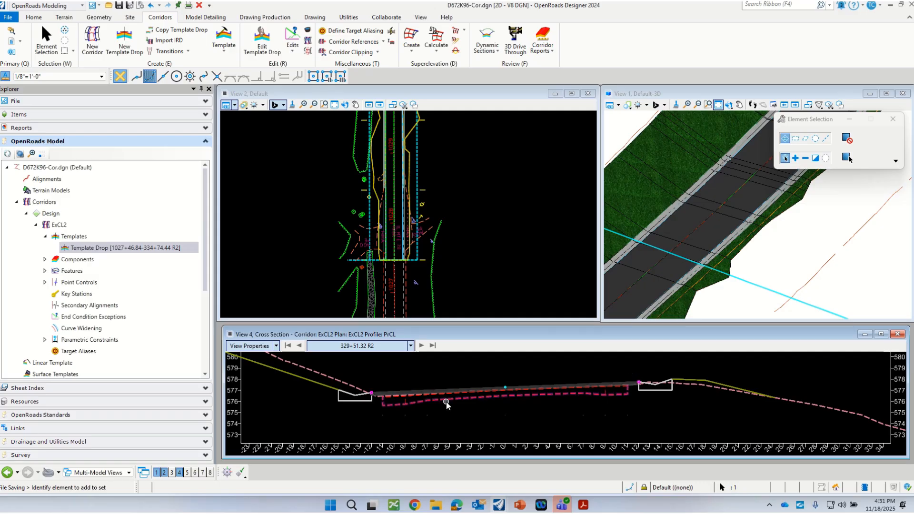
scroll(446, 404, "down", 1)
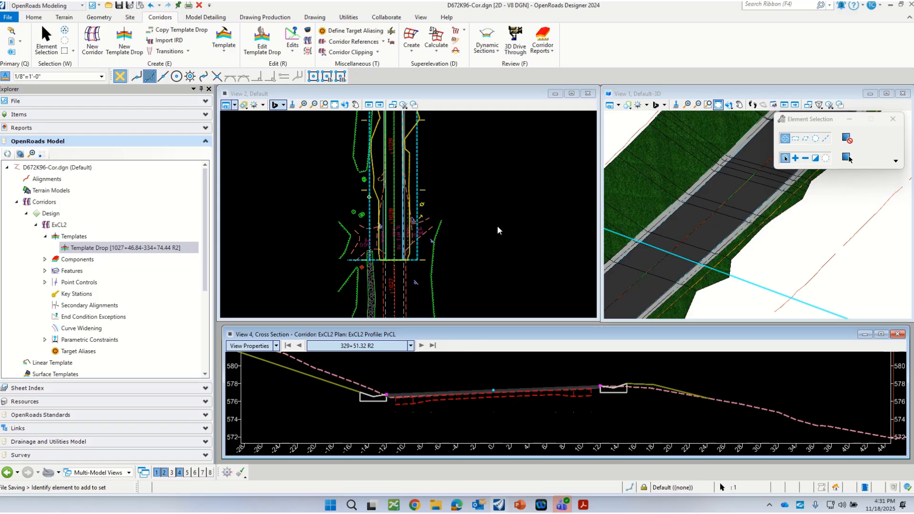
Start a parametric constraint on the ExCL2 corridor and choose L_Existing Gutter Width as its constraint label
scroll(389, 170, "up", 1)
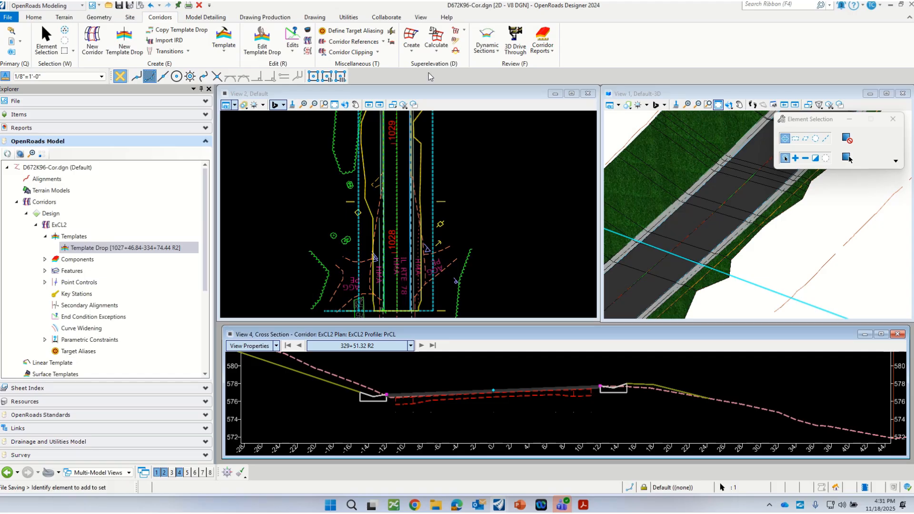
left_click(429, 128)
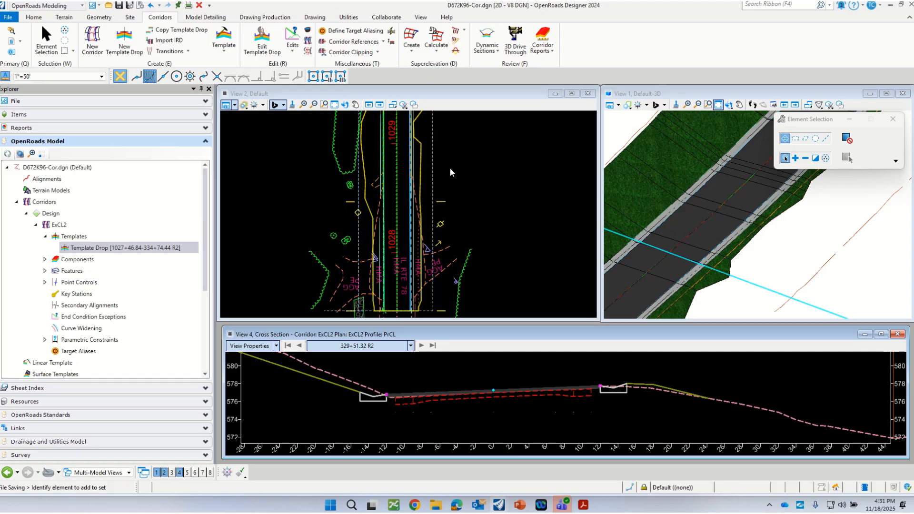
left_click(419, 175)
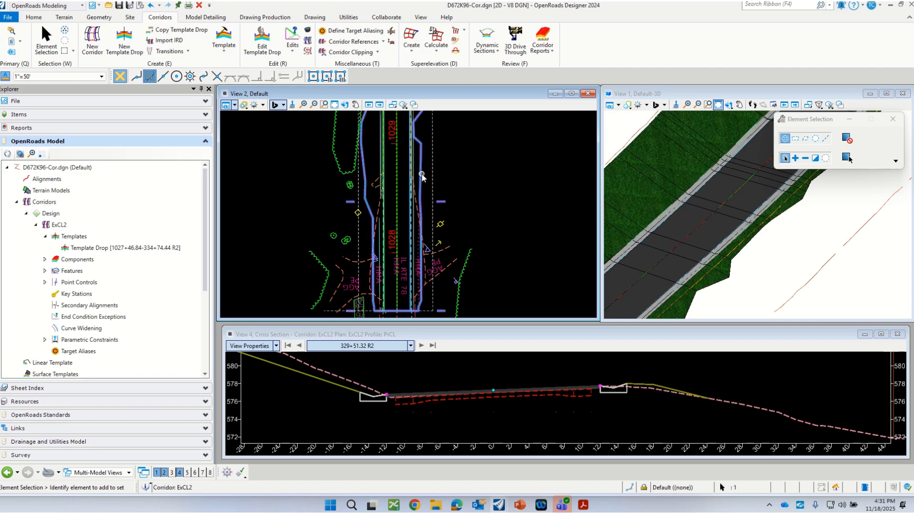
mouse_move(421, 176)
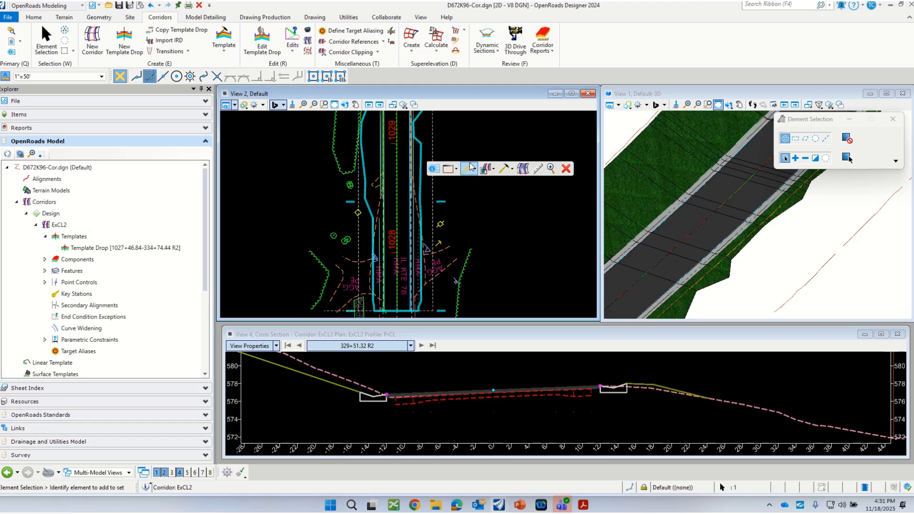
left_click(511, 169)
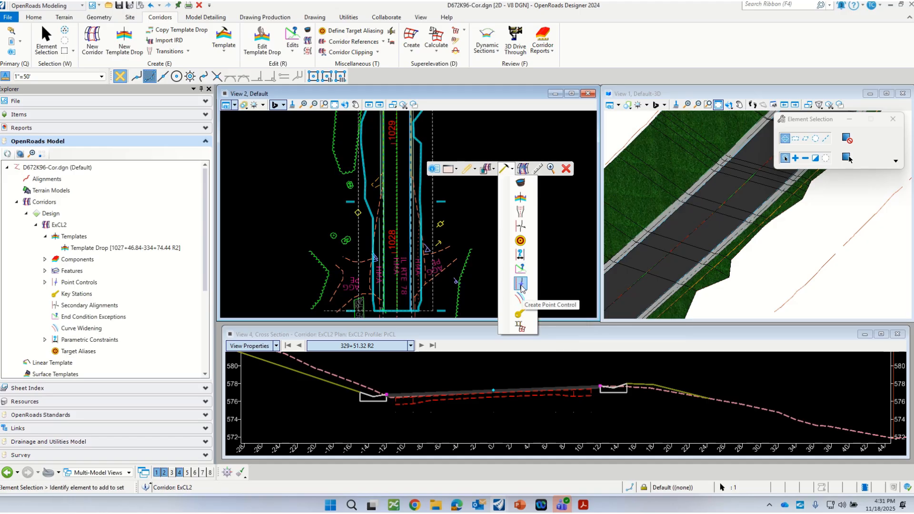
left_click(522, 256)
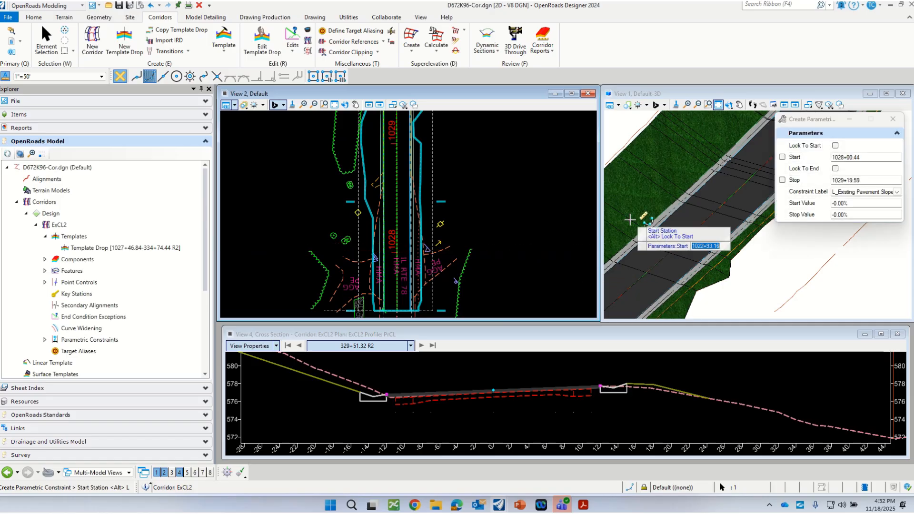
left_click_drag(808, 119, 509, 143)
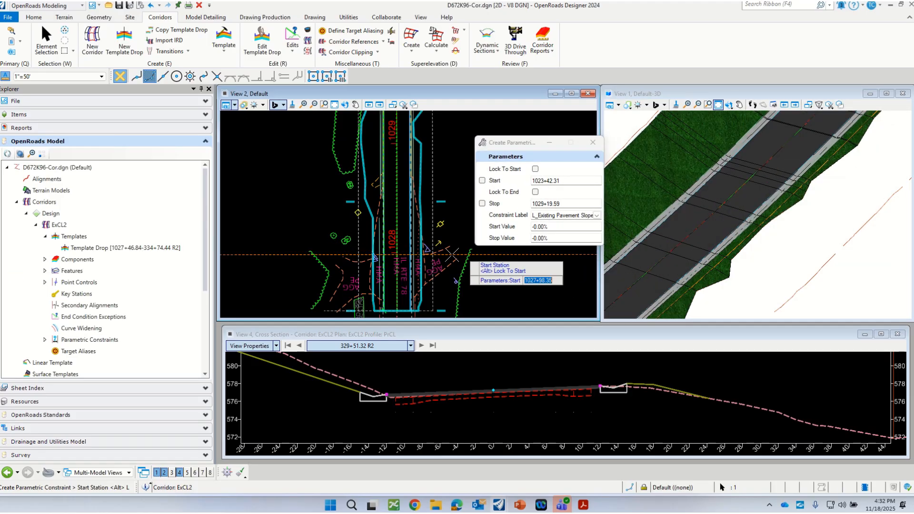
left_click(596, 215)
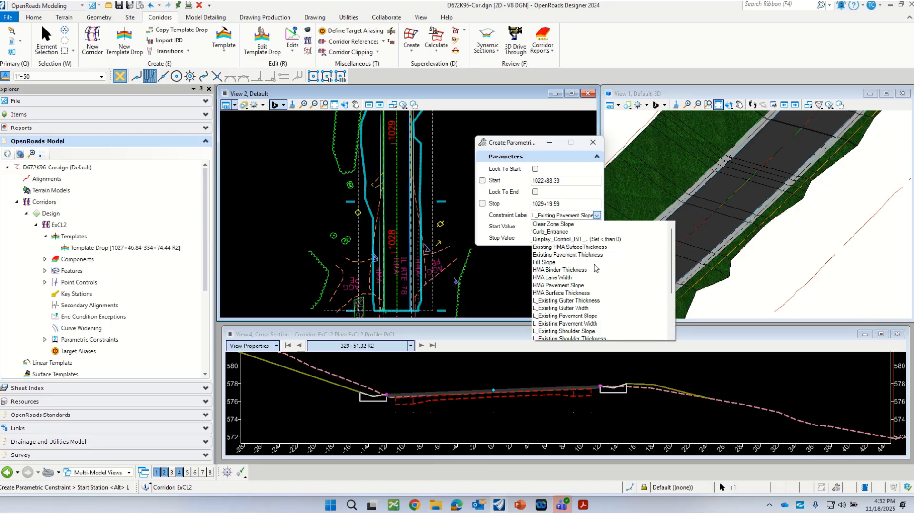
scroll(594, 269, "down", 3)
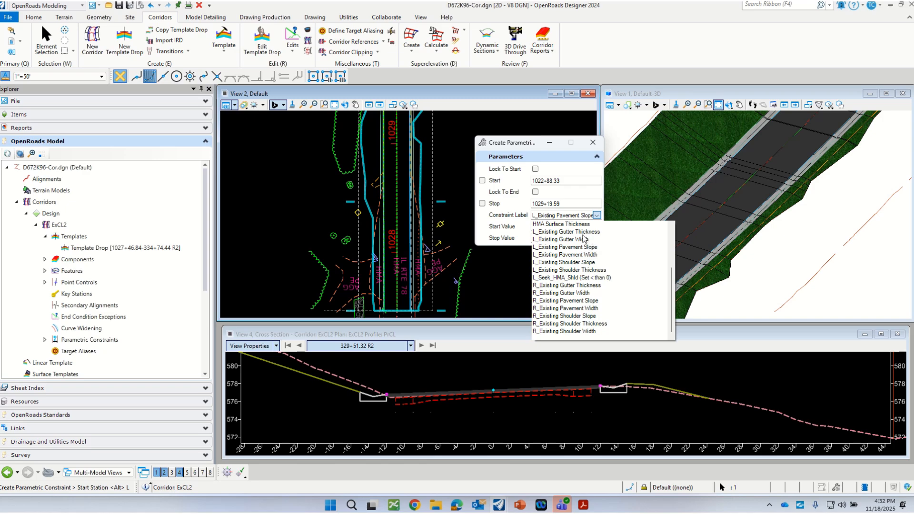
left_click(541, 239)
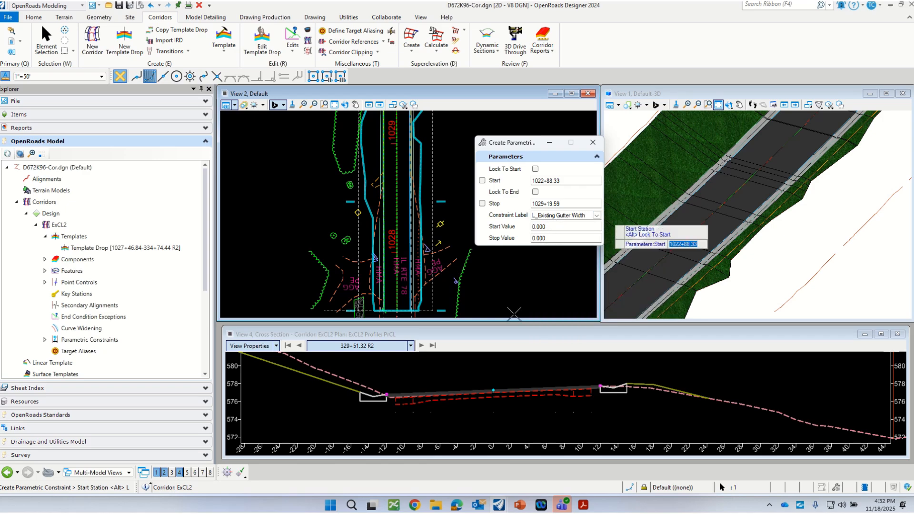
Set the constraint range in plan from about station 1028+73.91, at the side entrance's edge, to about 330+70.34 R2
scroll(433, 373, "down", 1)
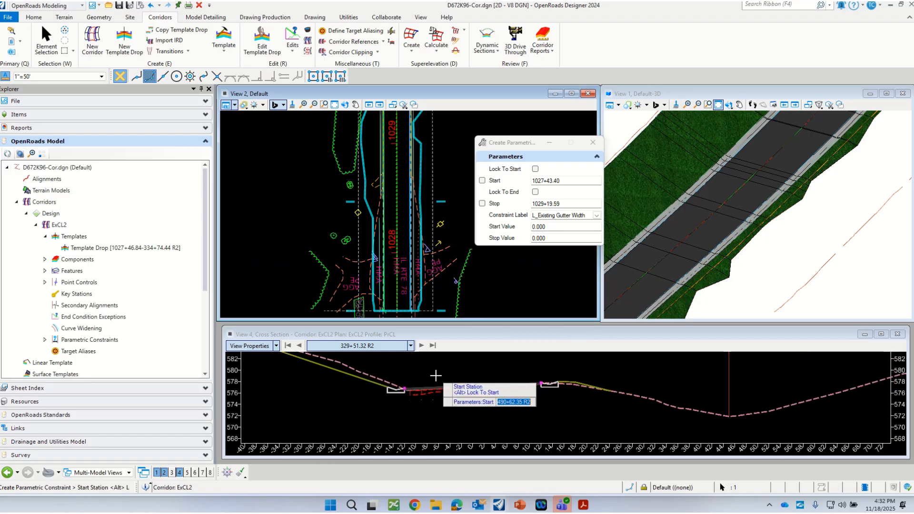
scroll(398, 299, "down", 1)
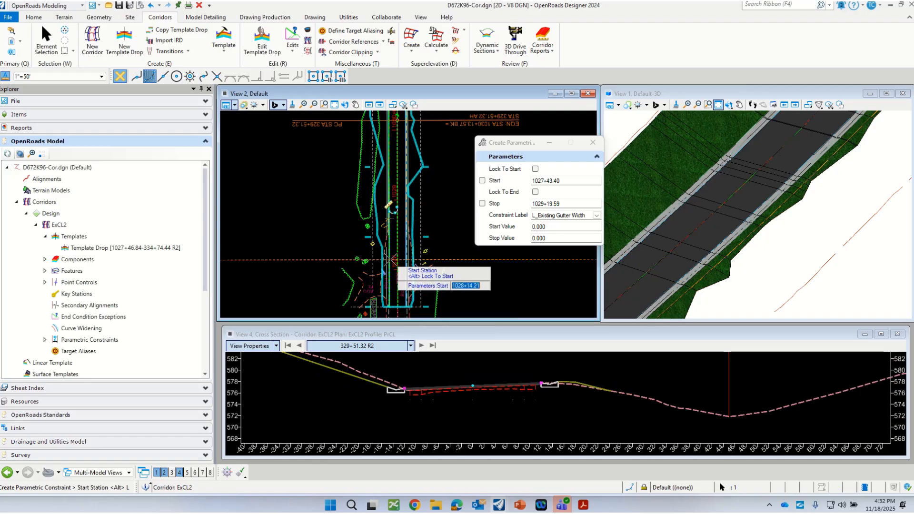
scroll(388, 302, "up", 4)
scroll(389, 302, "down", 3)
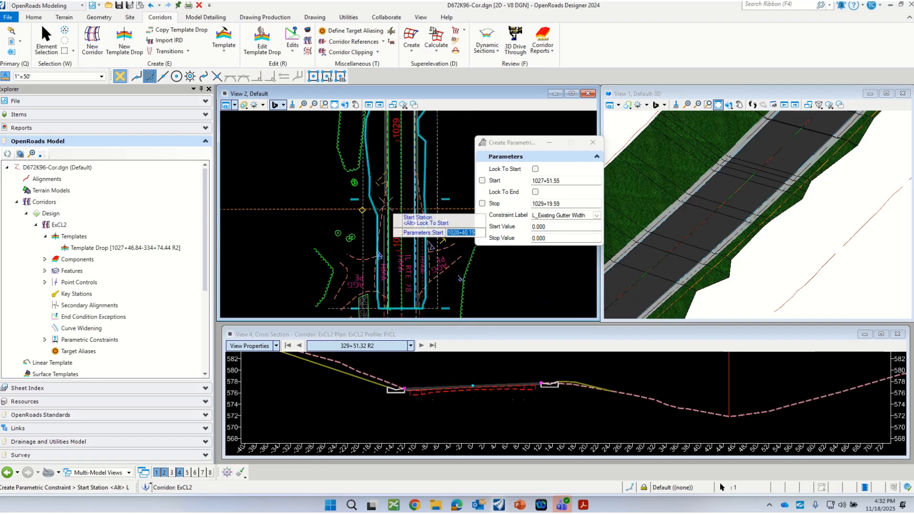
scroll(391, 188, "up", 5)
scroll(338, 224, "up", 3)
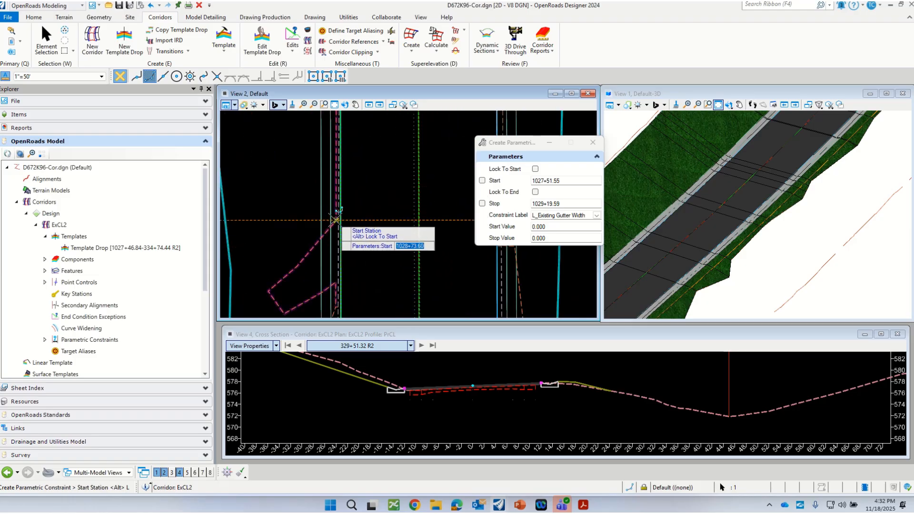
scroll(336, 219, "down", 2)
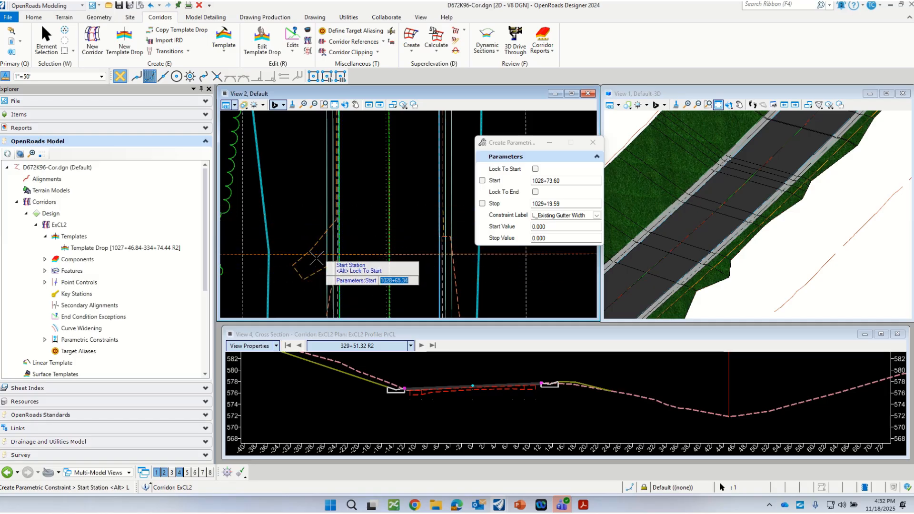
scroll(333, 223, "up", 2)
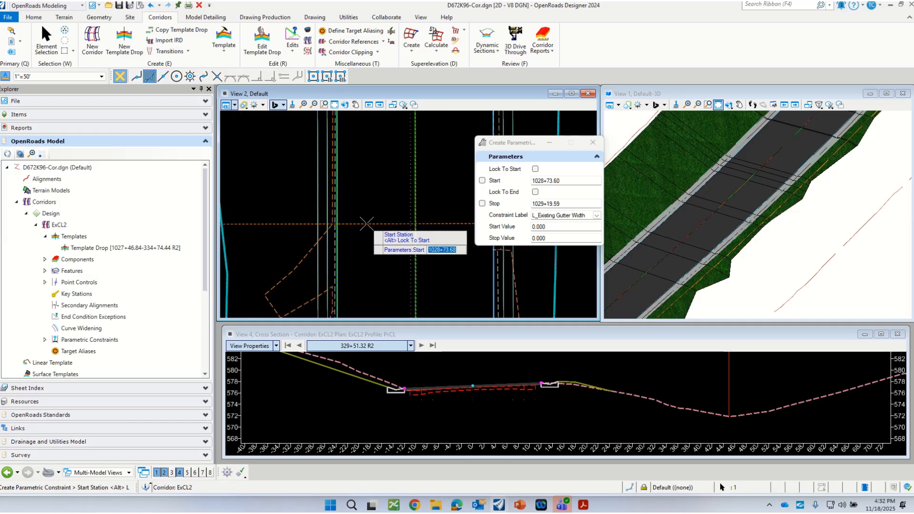
left_click(332, 224)
scroll(357, 249, "up", 2)
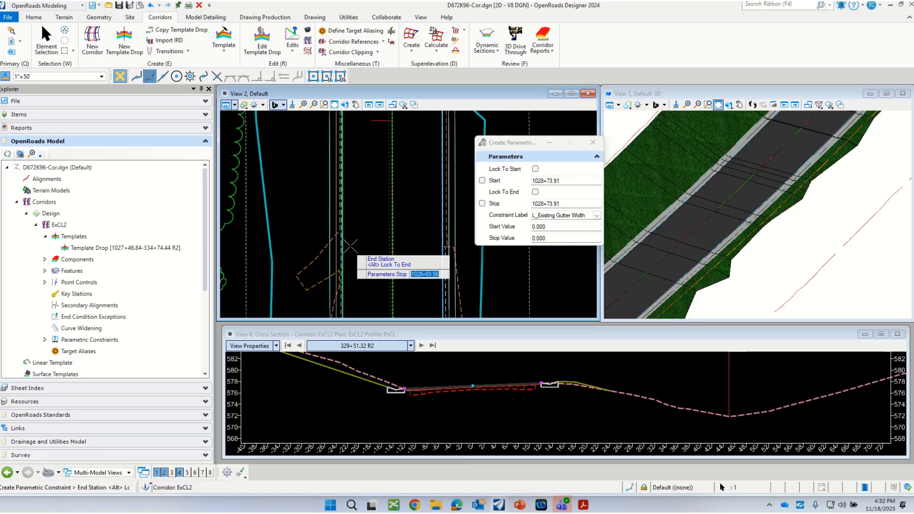
scroll(358, 249, "down", 2)
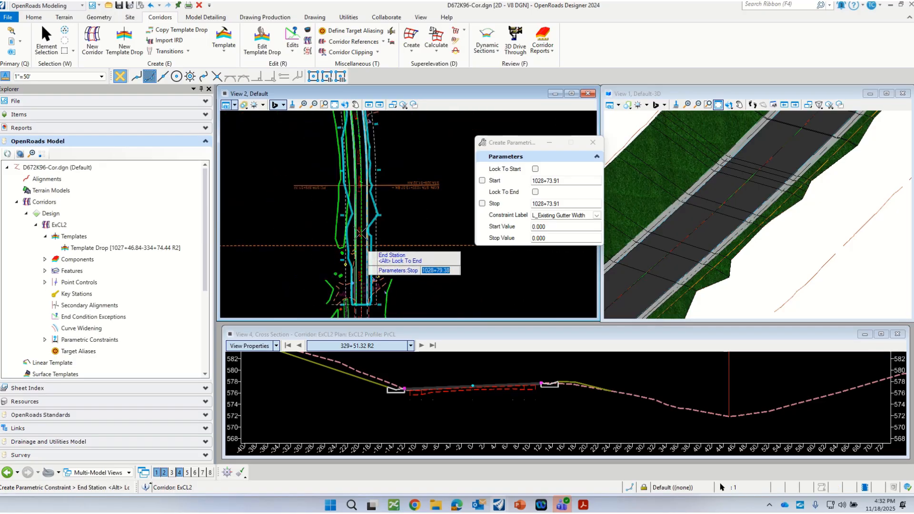
left_click(358, 133)
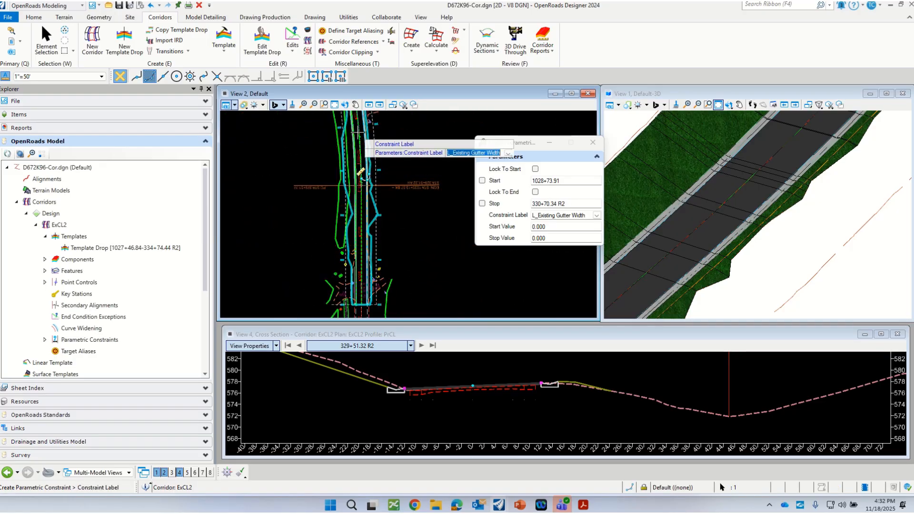
Accept the L_Existing Gutter Width label and create the constraint with start and stop values of -2.000
left_click(405, 250)
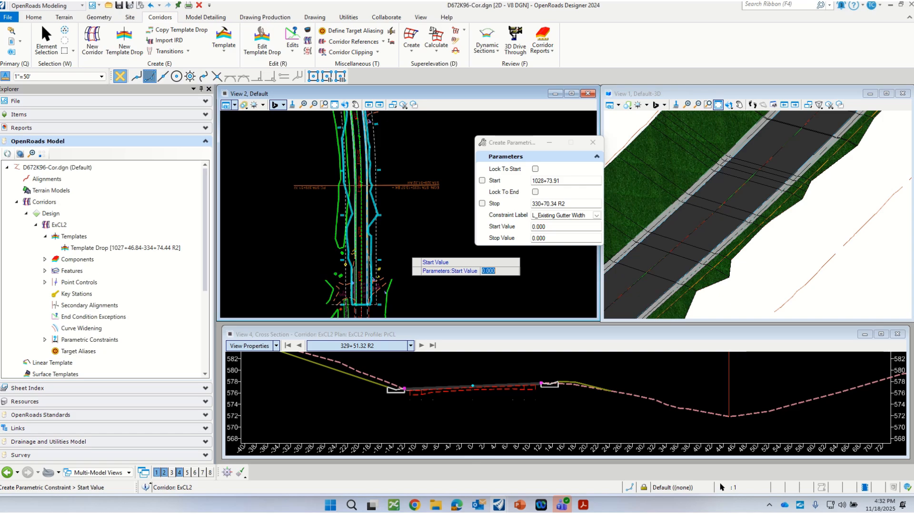
type("-2")
key("Return")
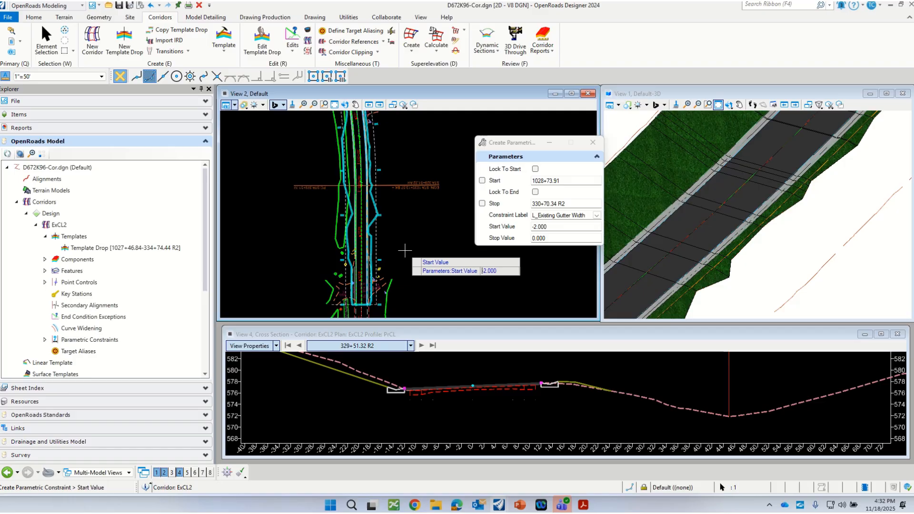
left_click(404, 250)
type("-2")
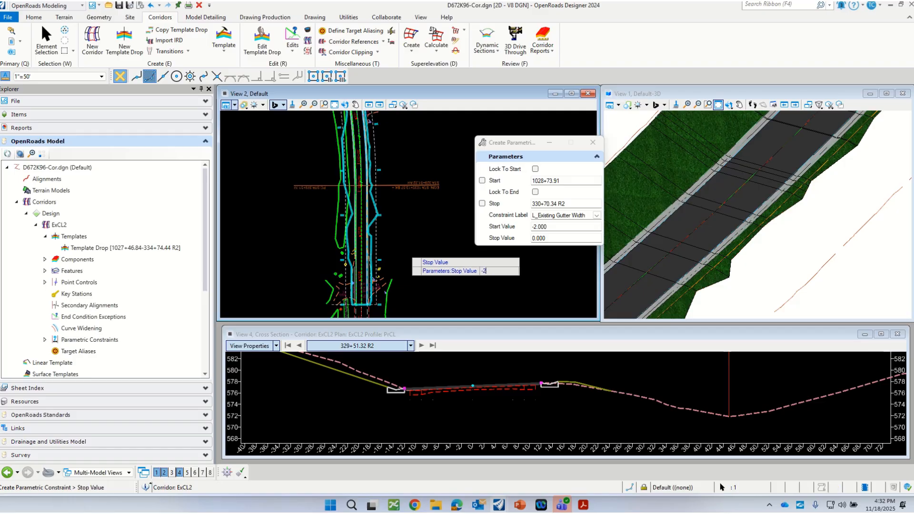
key("Return")
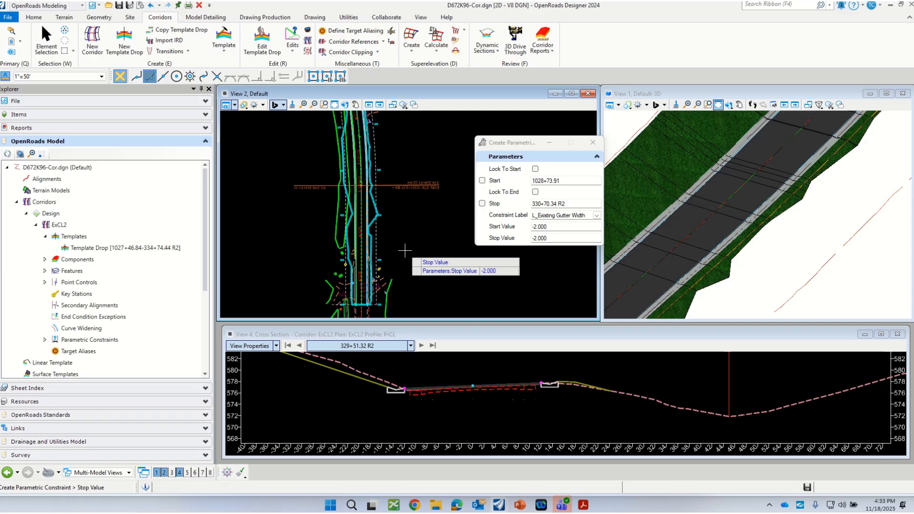
left_click(405, 251)
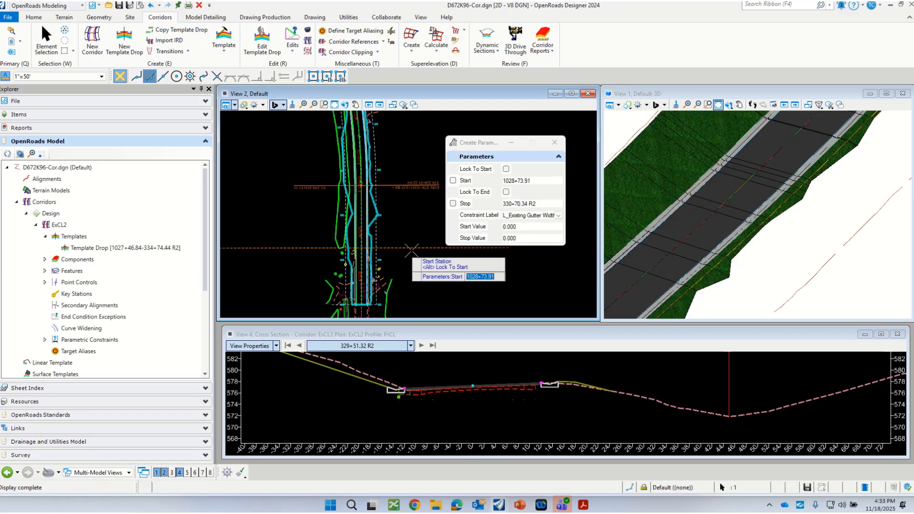
Examine the existing gutter beneath the left side of the overlay in the ExCL2 cross section at station 329+51.32 R2
scroll(404, 396, "up", 1)
scroll(404, 396, "up", 3)
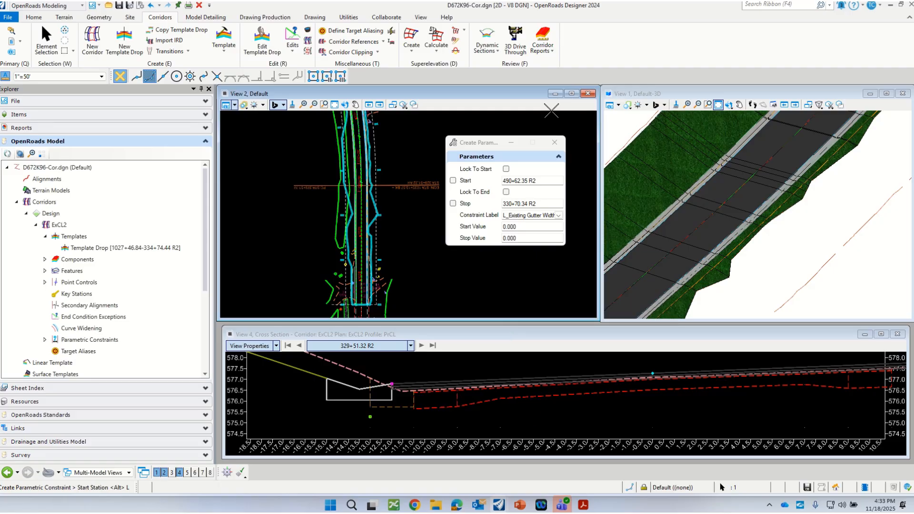
scroll(357, 391, "down", 2)
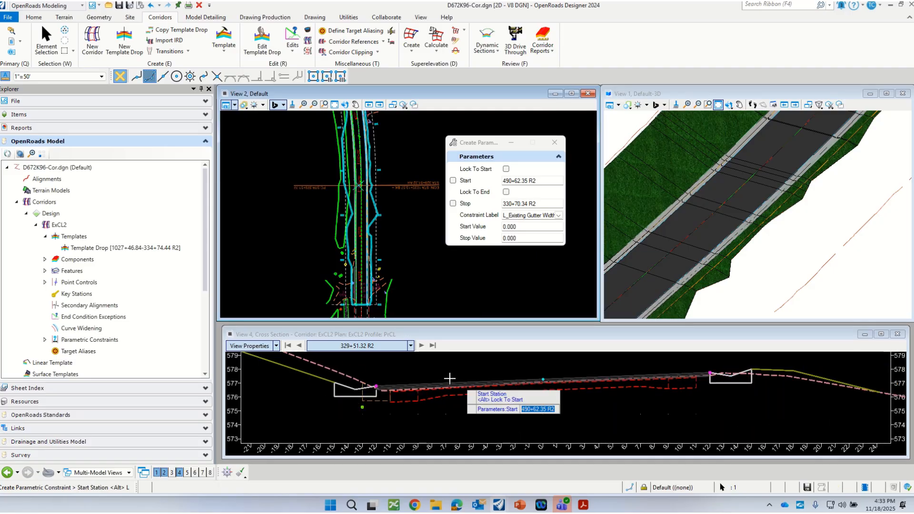
left_click_drag(492, 145, 579, 133)
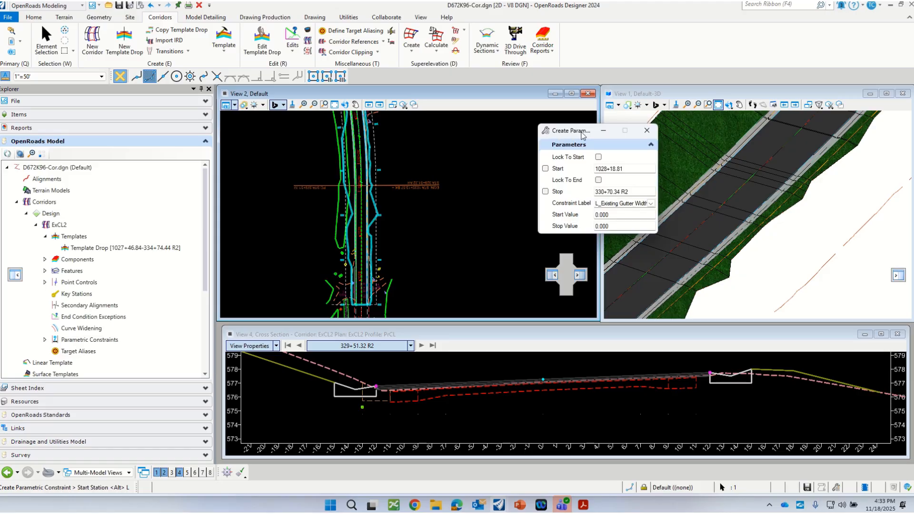
scroll(381, 409, "up", 1)
scroll(391, 412, "up", 2)
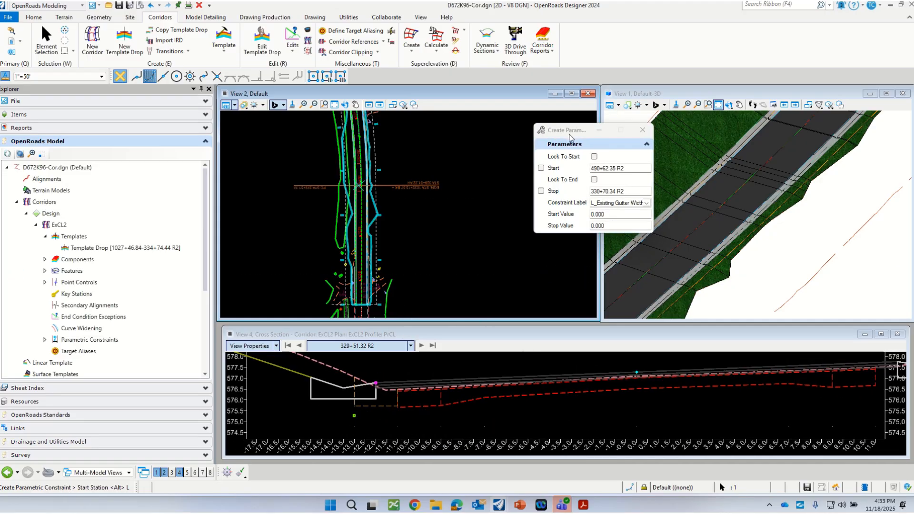
left_click_drag(570, 134, 645, 104)
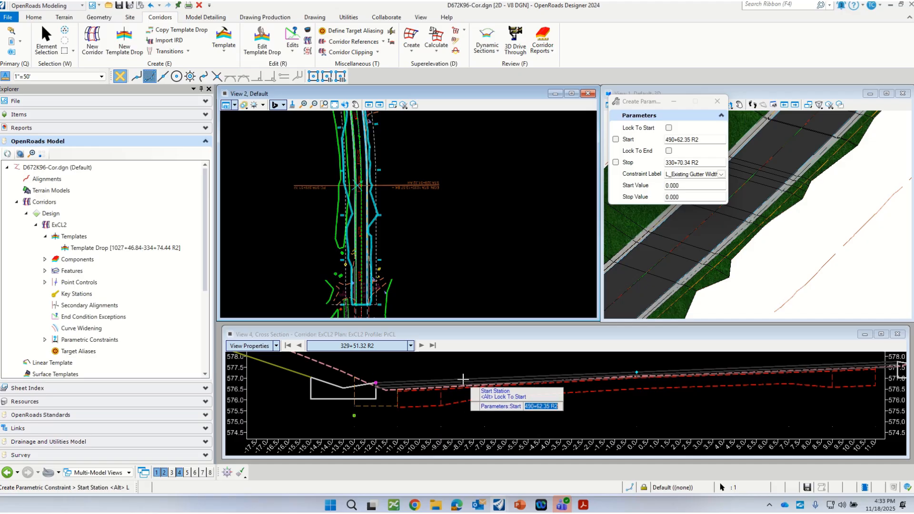
scroll(380, 411, "down", 1)
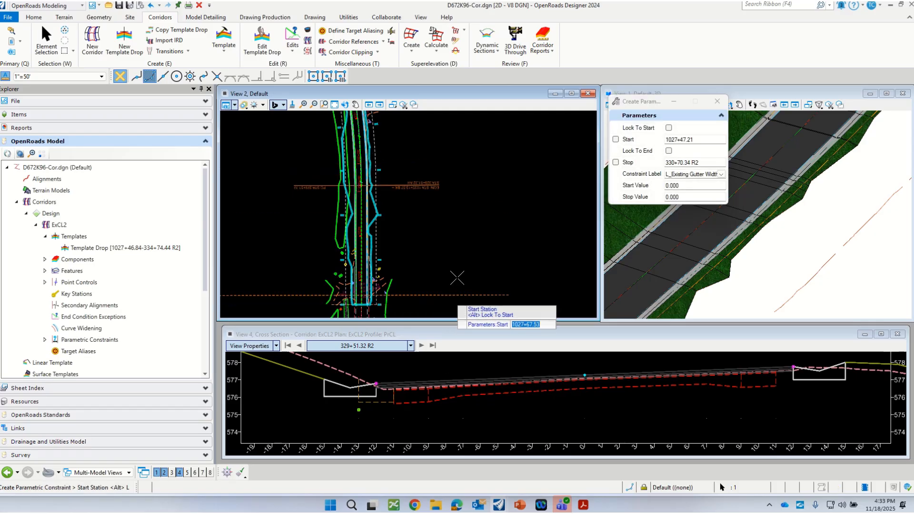
left_click(718, 101)
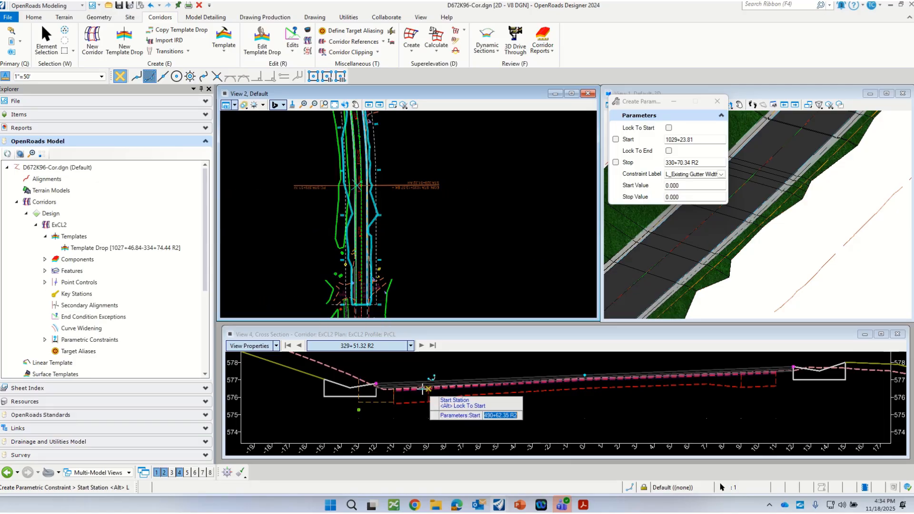
scroll(410, 388, "down", 2)
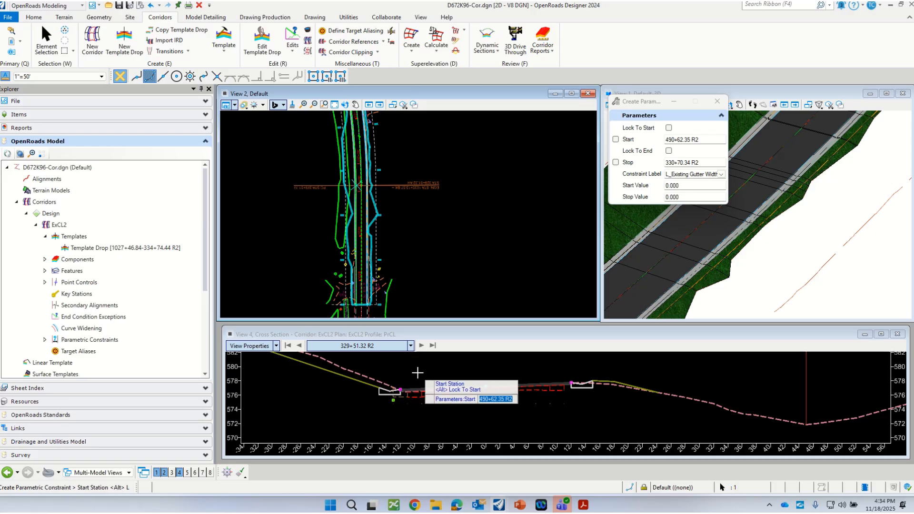
scroll(413, 391, "up", 1)
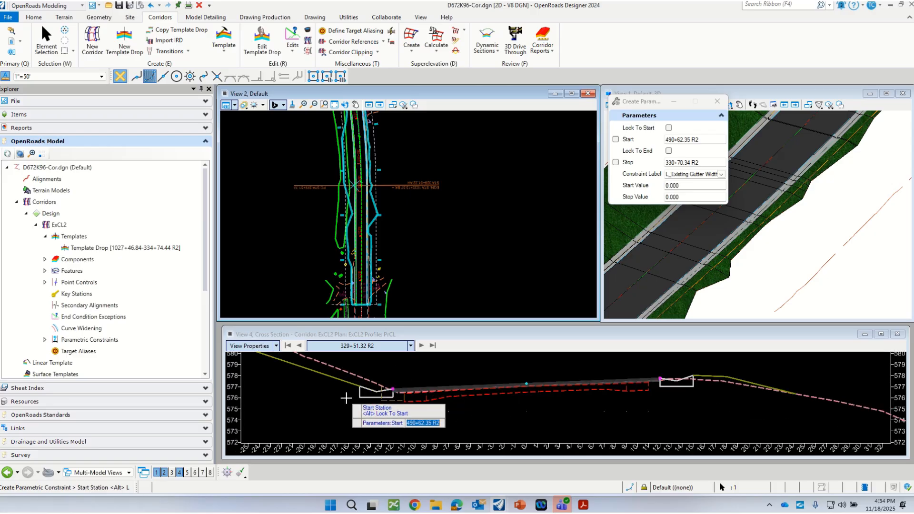